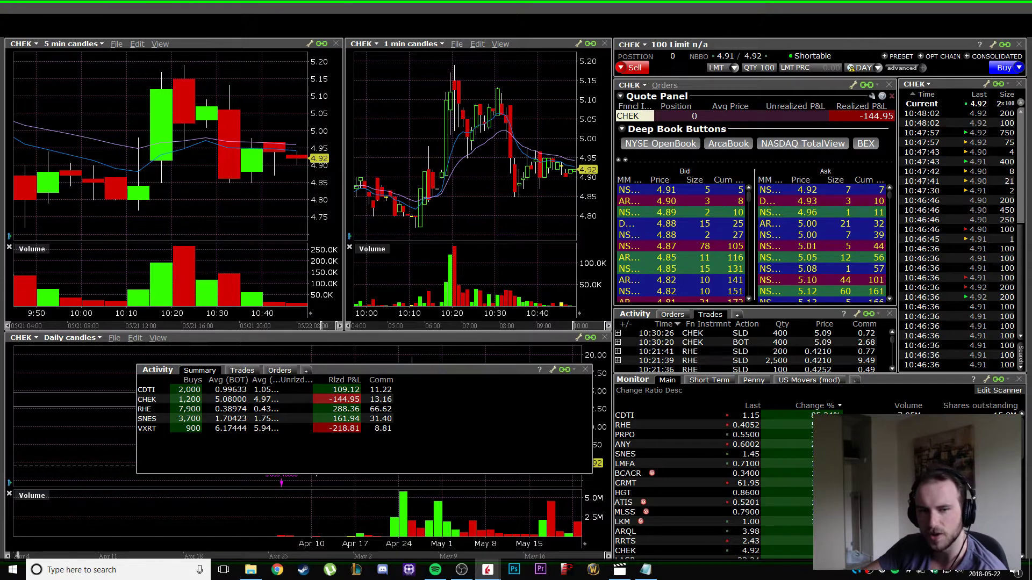
# - Enter 196 in B16 and 250 in C16 of the TradingProfits journal, then minimize Excel
pyautogui.click(488, 570)
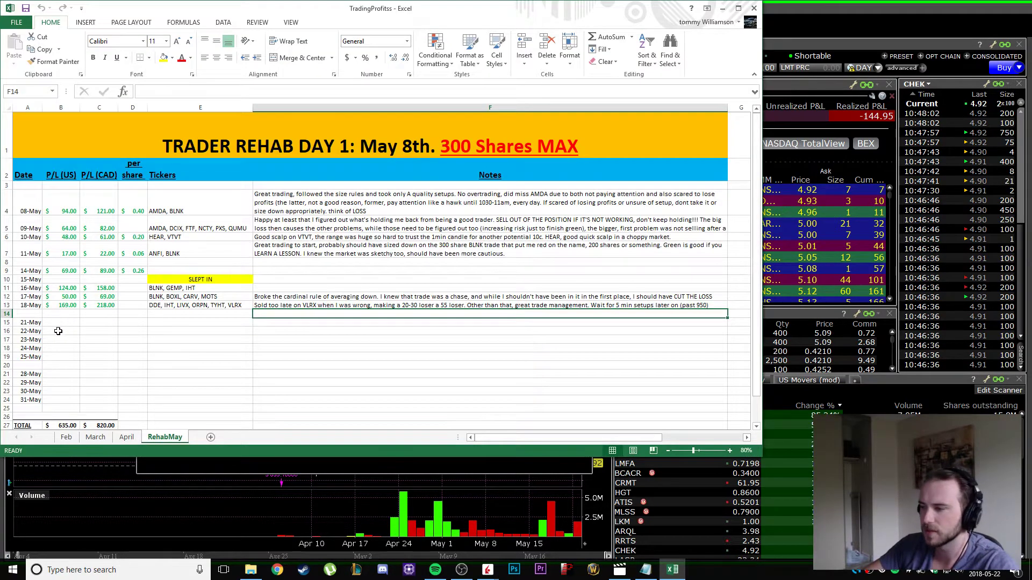
pyautogui.click(58, 329)
pyautogui.write('19')
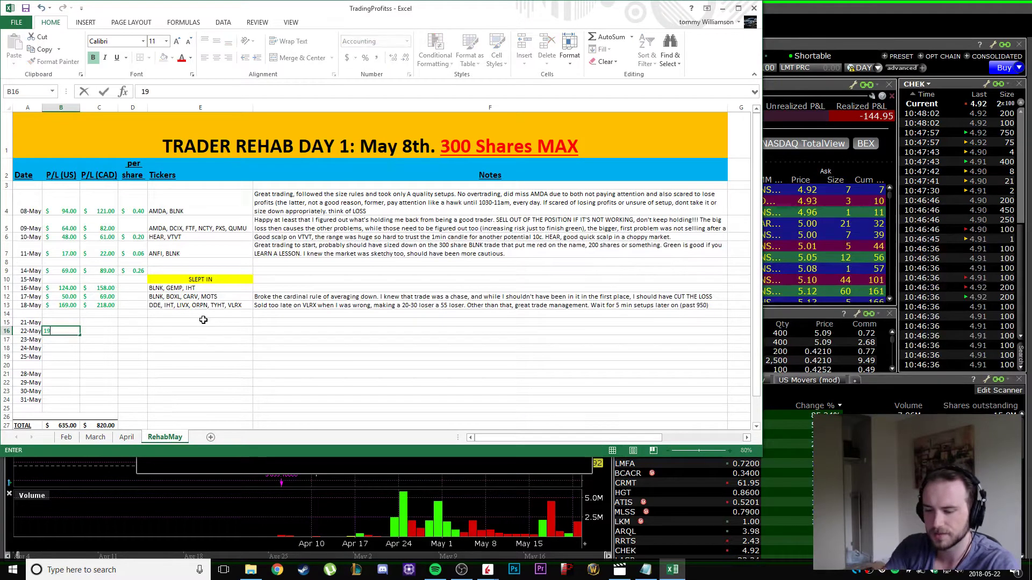
pyautogui.write('6')
pyautogui.press('Tab')
pyautogui.write('250')
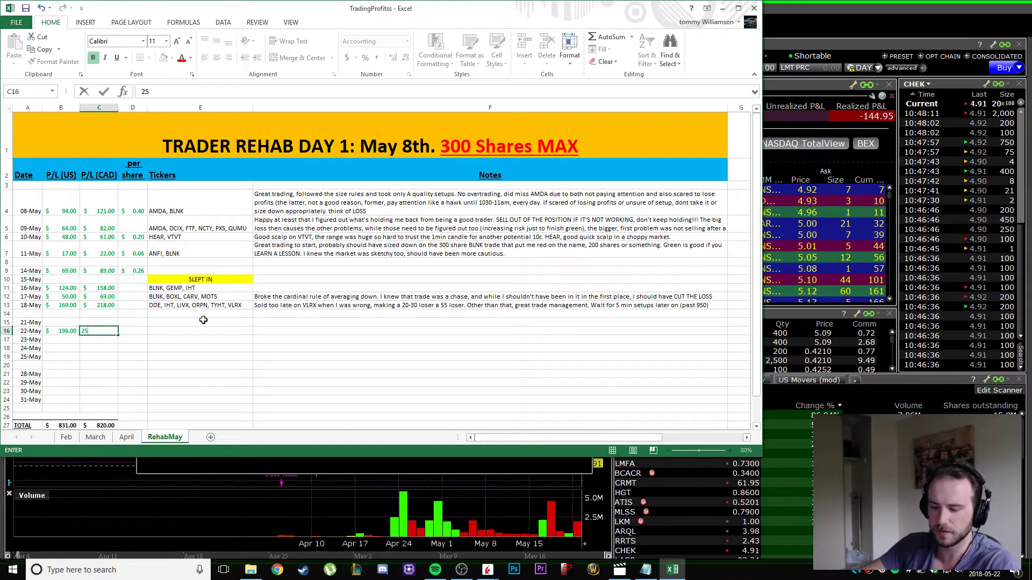
pyautogui.hotkey('alt', 'Tab')
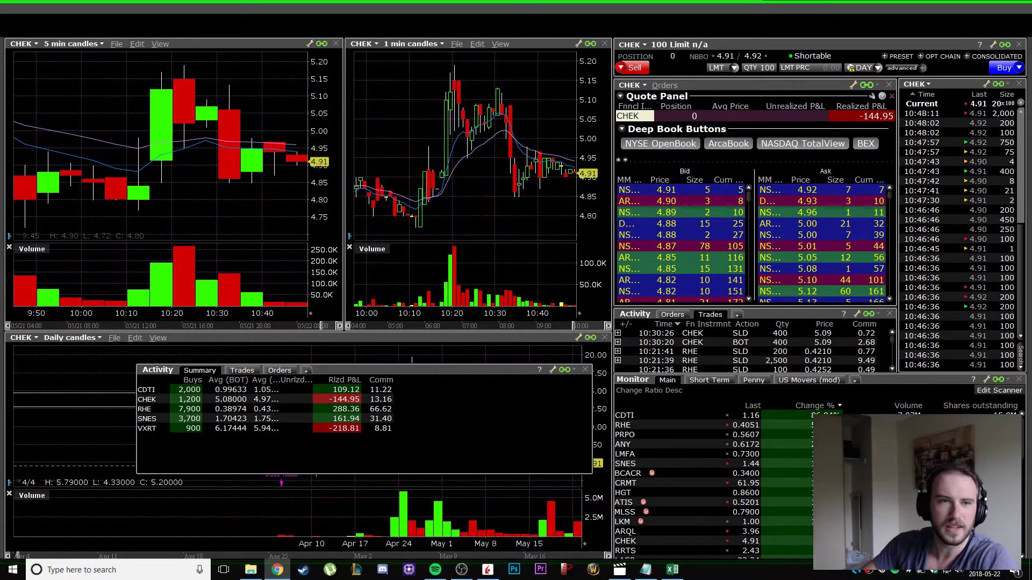
# - Google 'memorial day canada', then 'victoria day canada' to confirm Monday, May 21, then close Chrome
pyautogui.click(276, 570)
pyautogui.write('me')
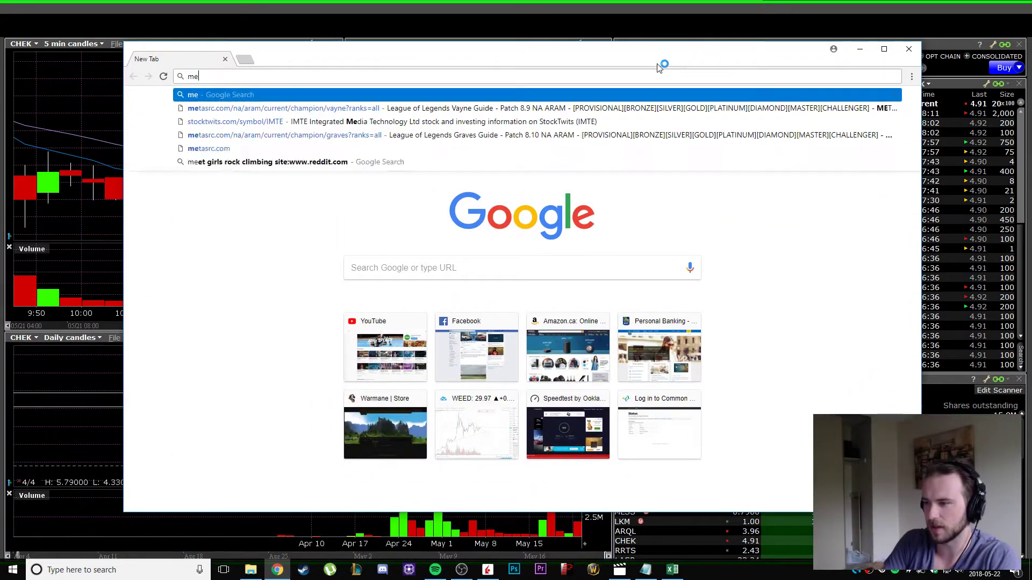
pyautogui.write('morial day canada')
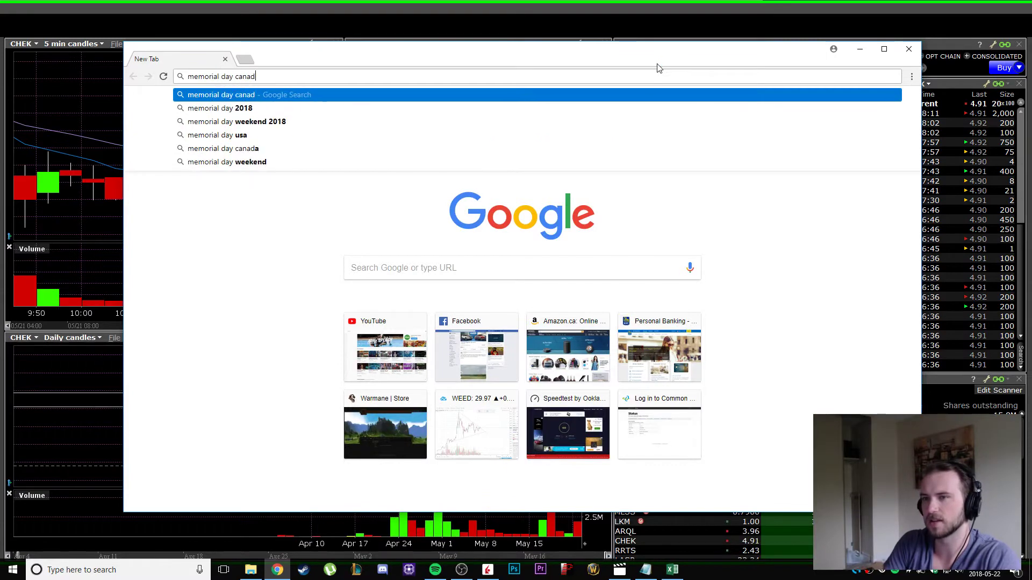
pyautogui.press('Return')
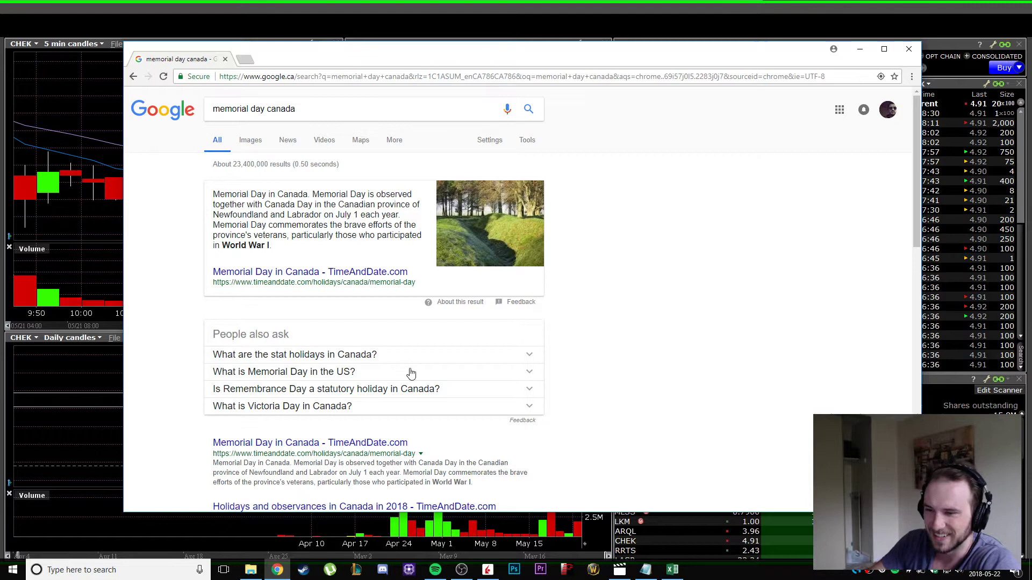
pyautogui.click(325, 106)
pyautogui.hotkey('ctrl', 'a')
pyautogui.write('victori')
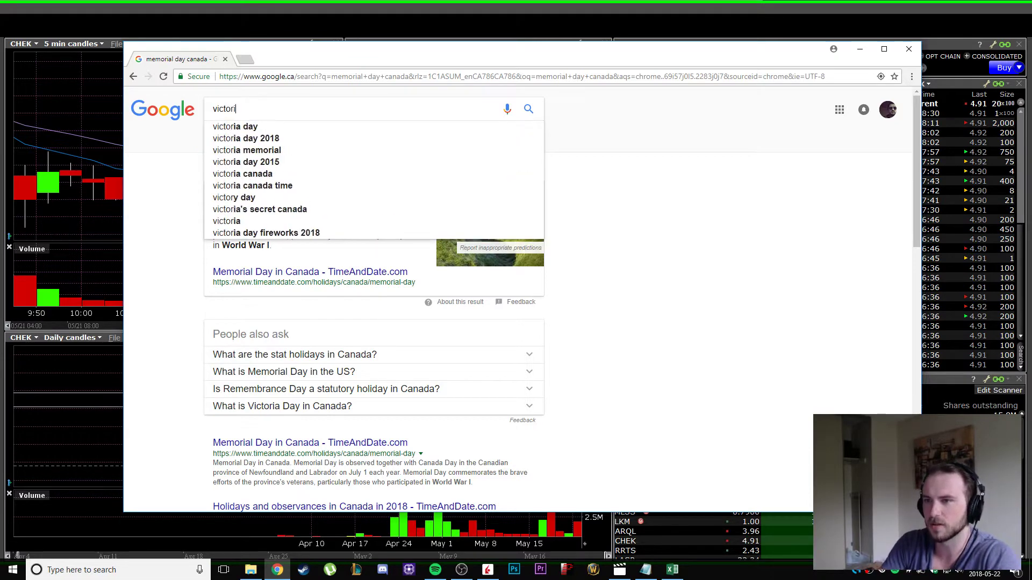
pyautogui.write('a day canad')
pyautogui.press('Return')
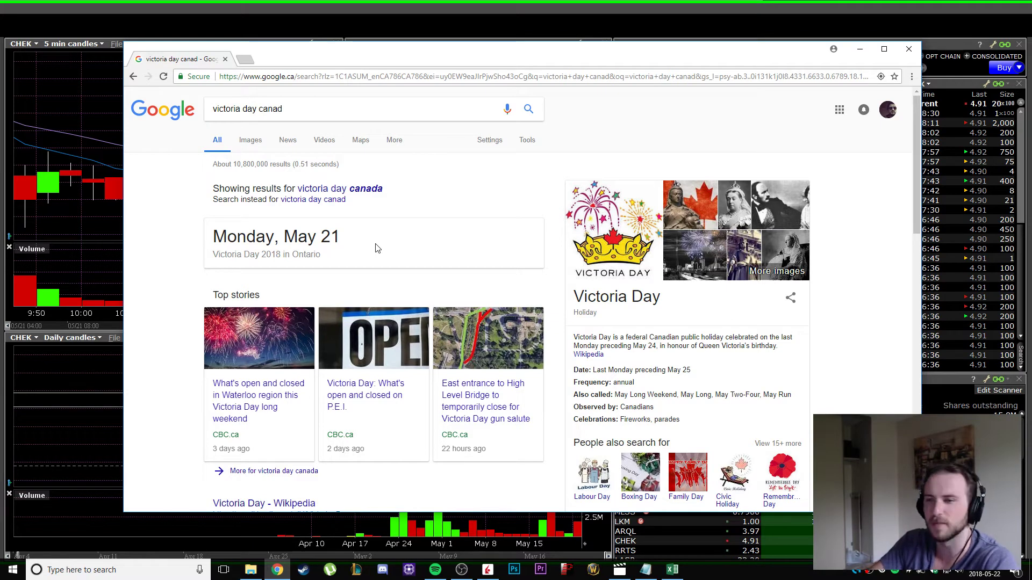
pyautogui.moveTo(340, 237); pyautogui.dragTo(236, 236)
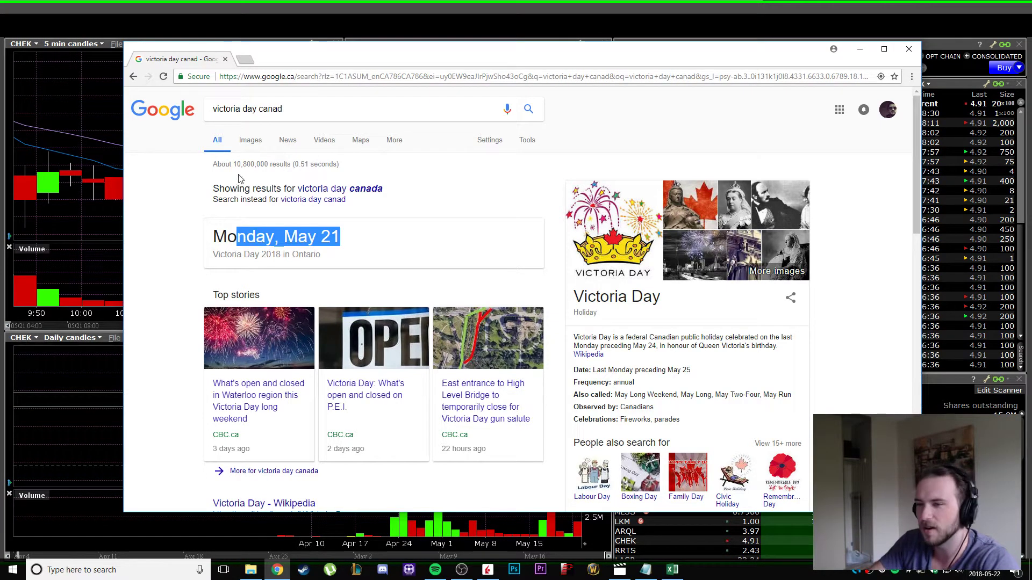
pyautogui.click(255, 229)
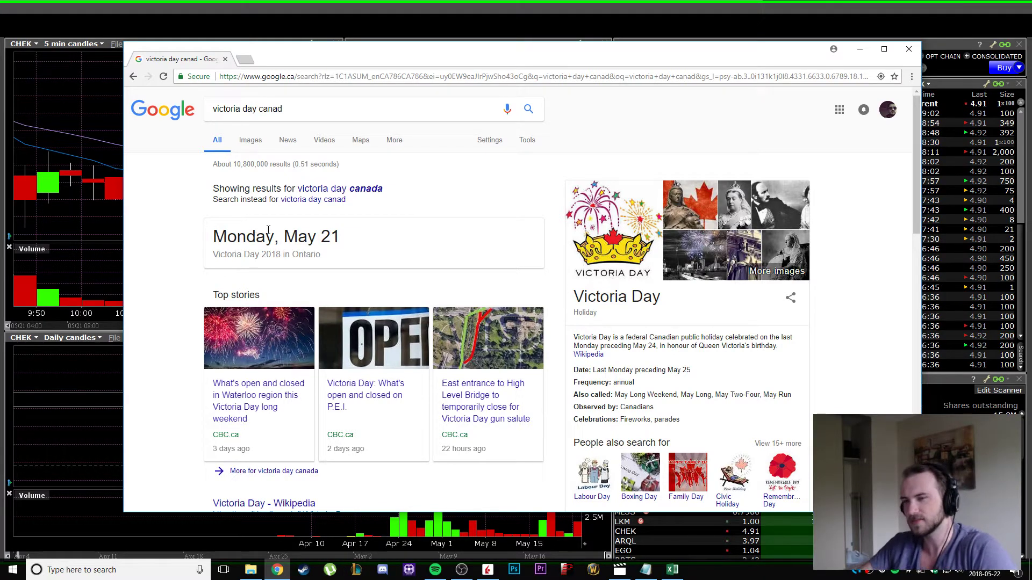
pyautogui.tripleClick(322, 108)
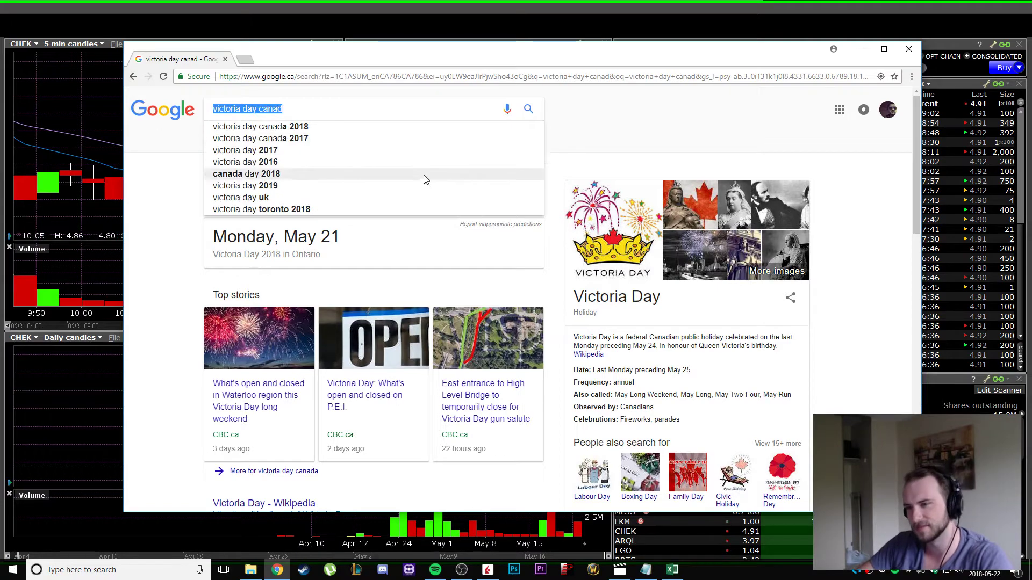
pyautogui.click(225, 59)
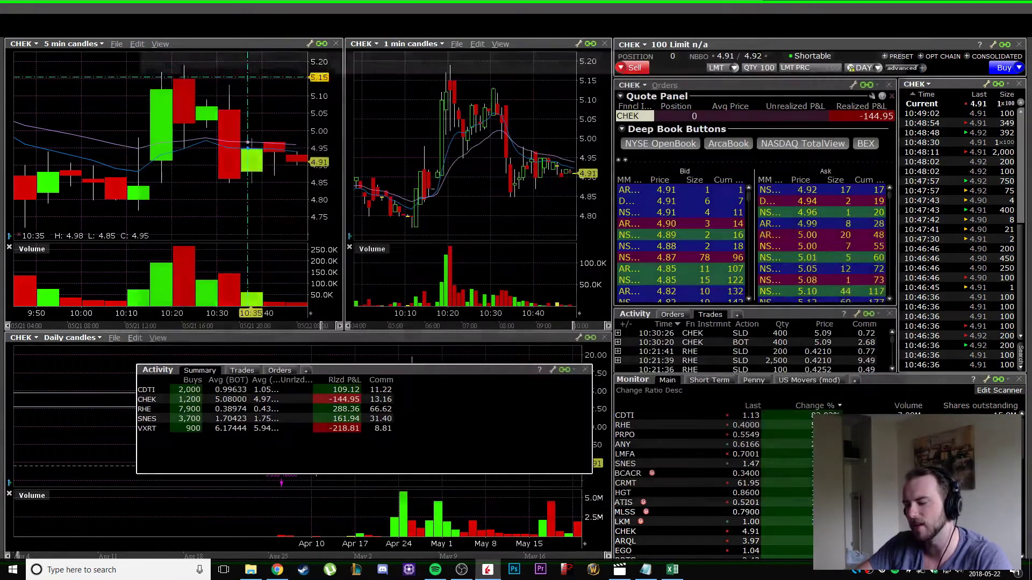
# - Check today's date, commit 250 in C16, and copy 'SLEPT IN' from E10 into E15
pyautogui.click(1008, 570)
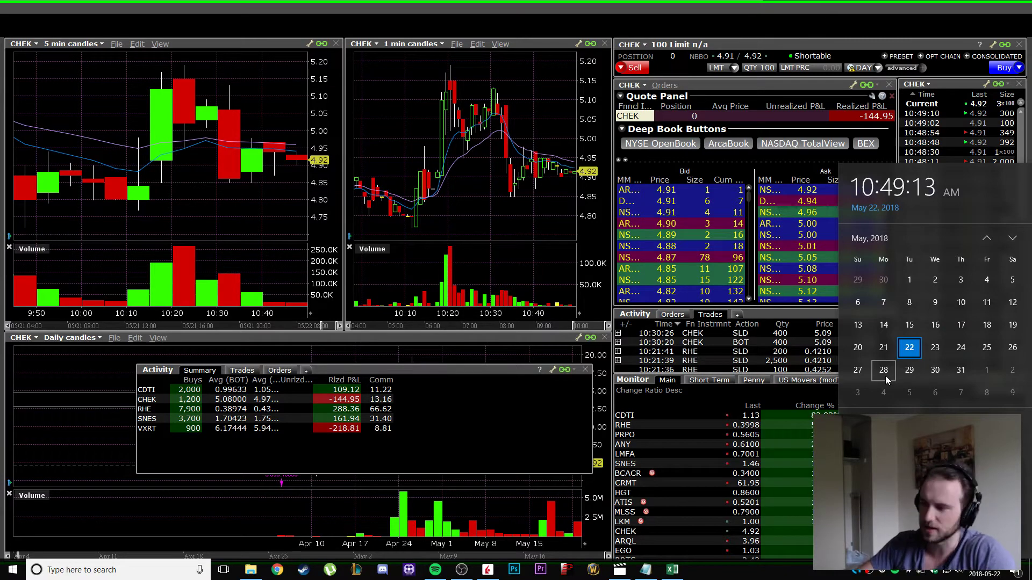
pyautogui.click(673, 569)
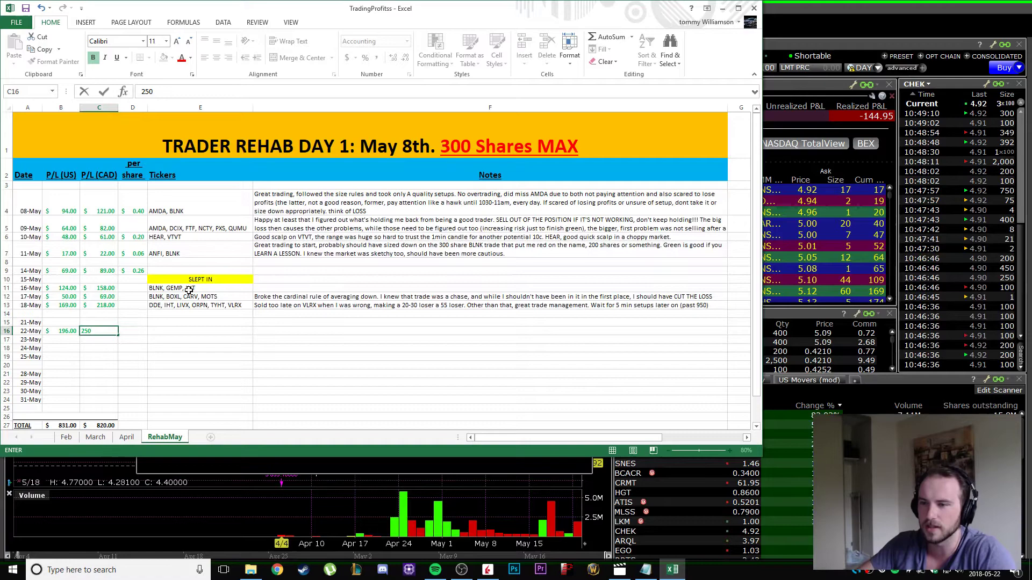
pyautogui.click(218, 279)
pyautogui.hotkey('ctrl', 'c')
pyautogui.click(178, 321)
pyautogui.hotkey('ctrl', 'v')
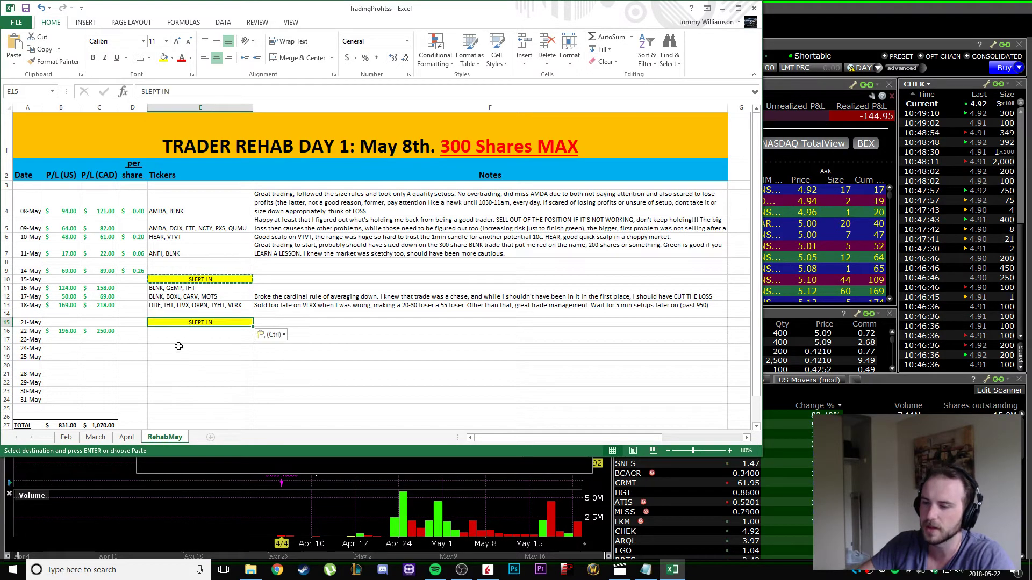
pyautogui.click(723, 10)
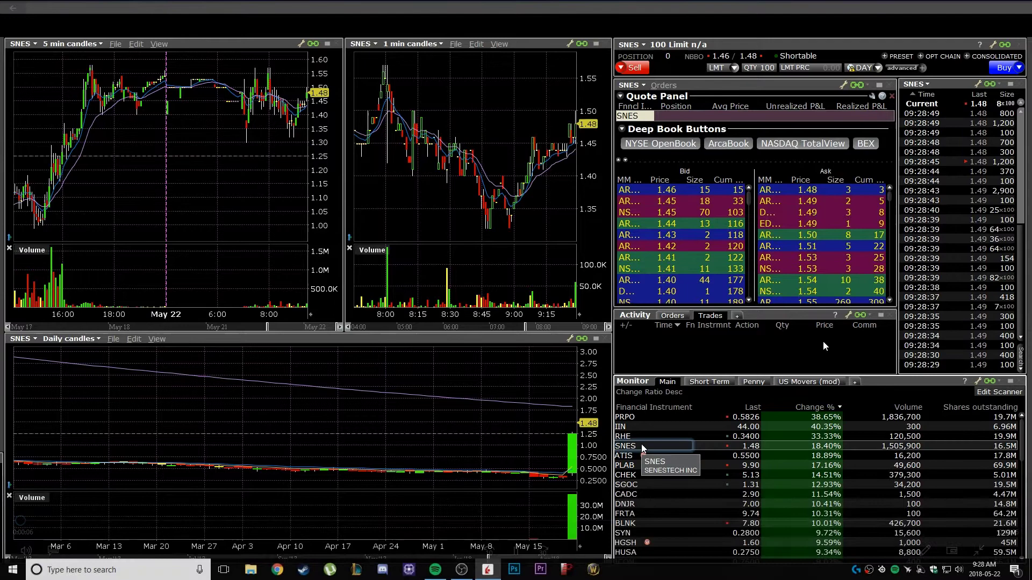
pyautogui.click(629, 456)
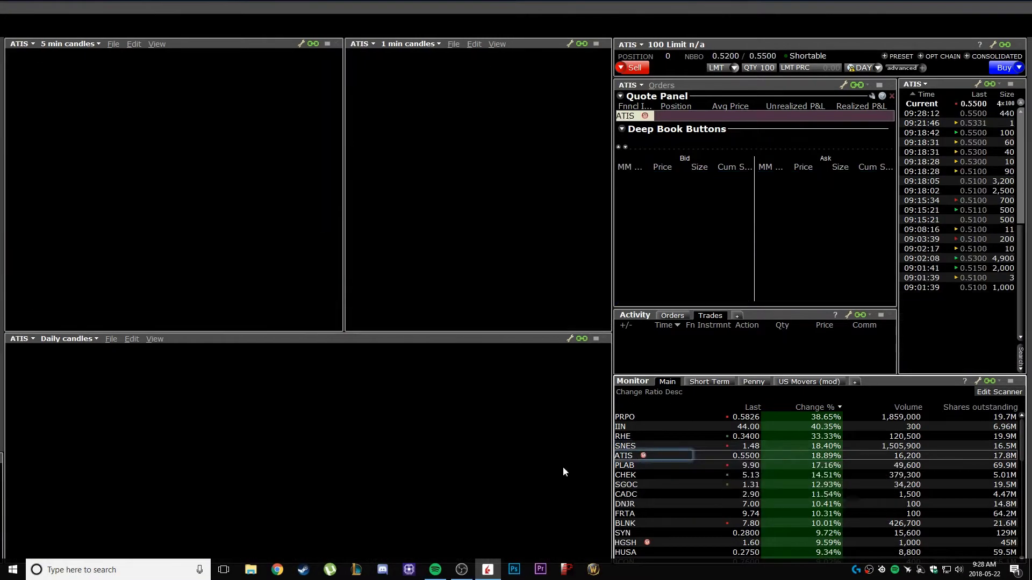
pyautogui.click(626, 446)
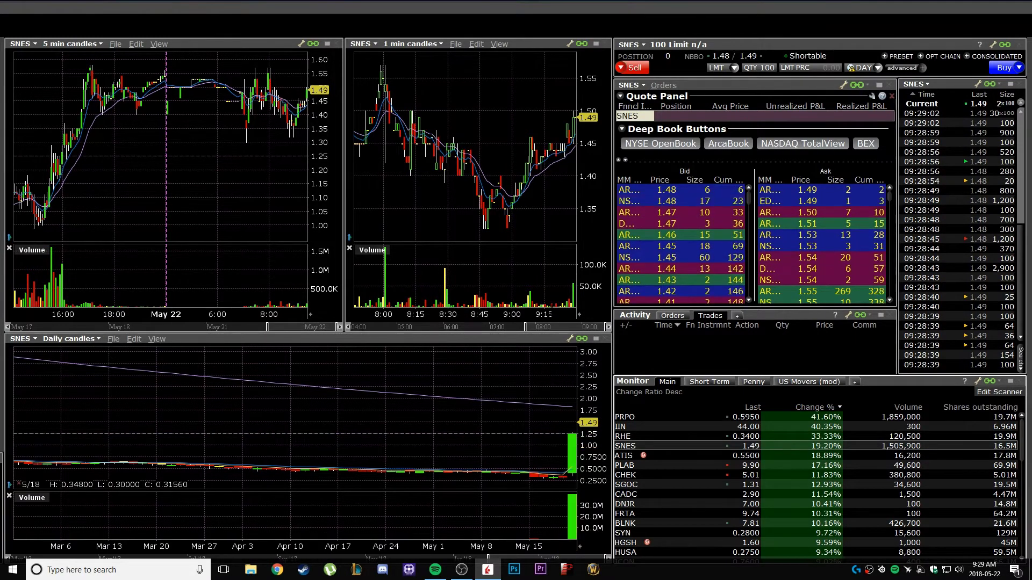
pyautogui.scroll(-2, 510, 193)
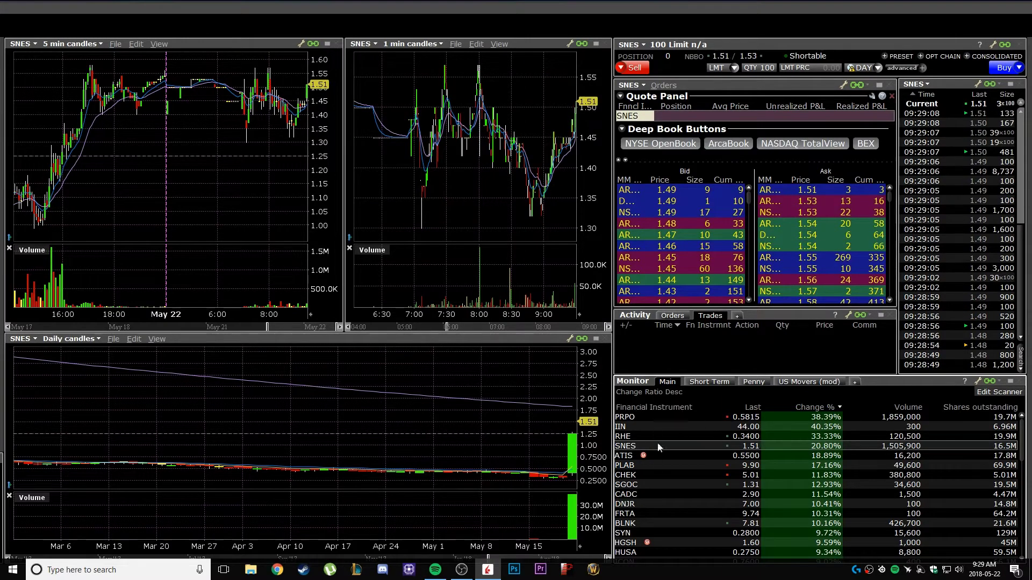
pyautogui.click(647, 474)
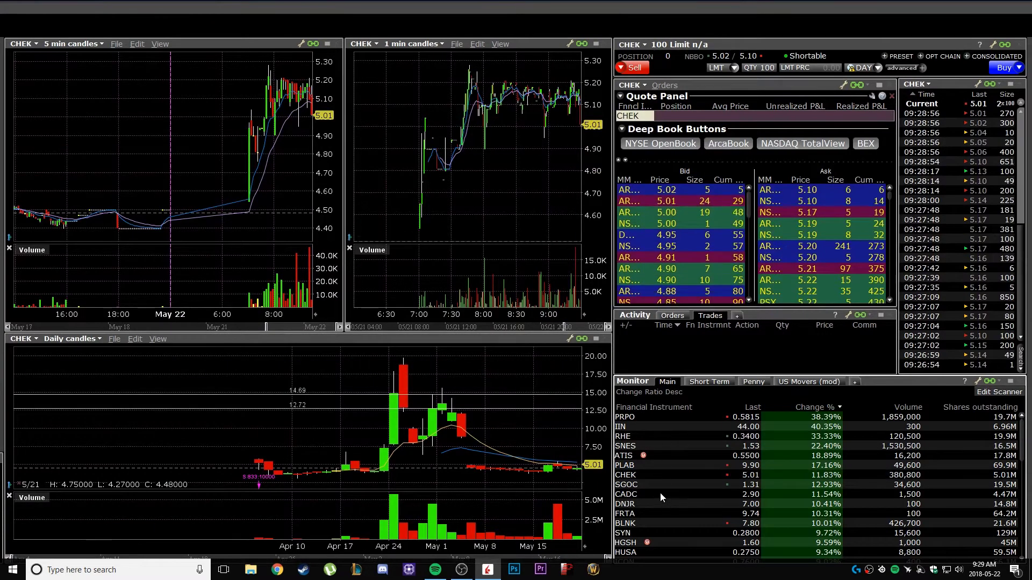
pyautogui.click(629, 523)
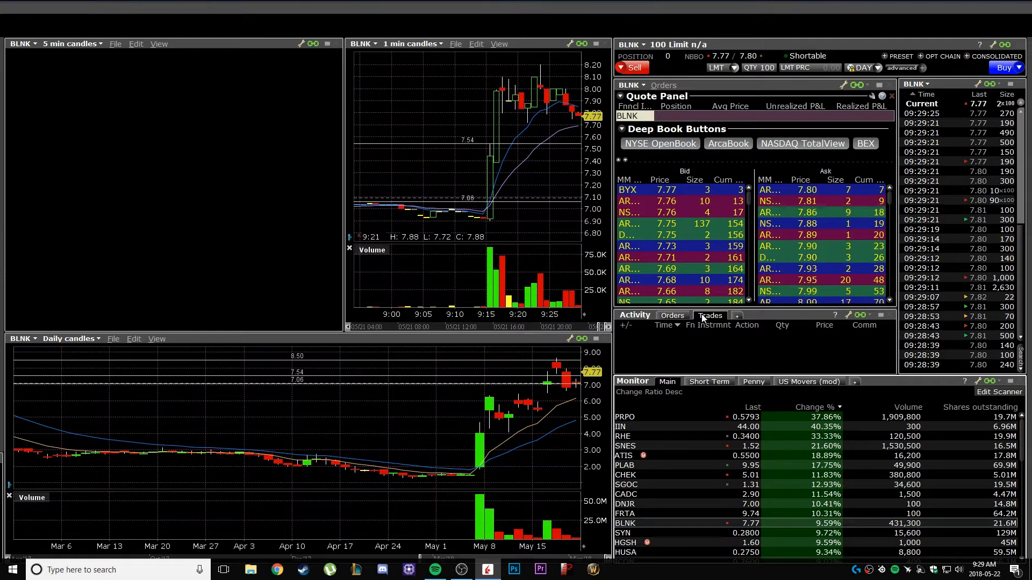
pyautogui.click(653, 446)
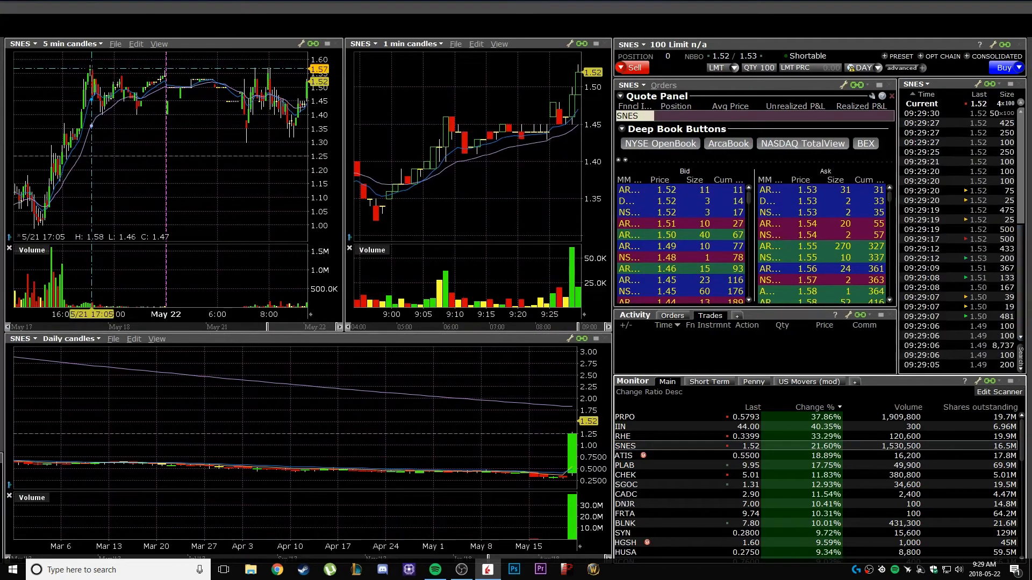
# - Start a horizontal line at 1.58 on the 5-min SNES chart via Edit > Horizontal Line
pyautogui.click(135, 44)
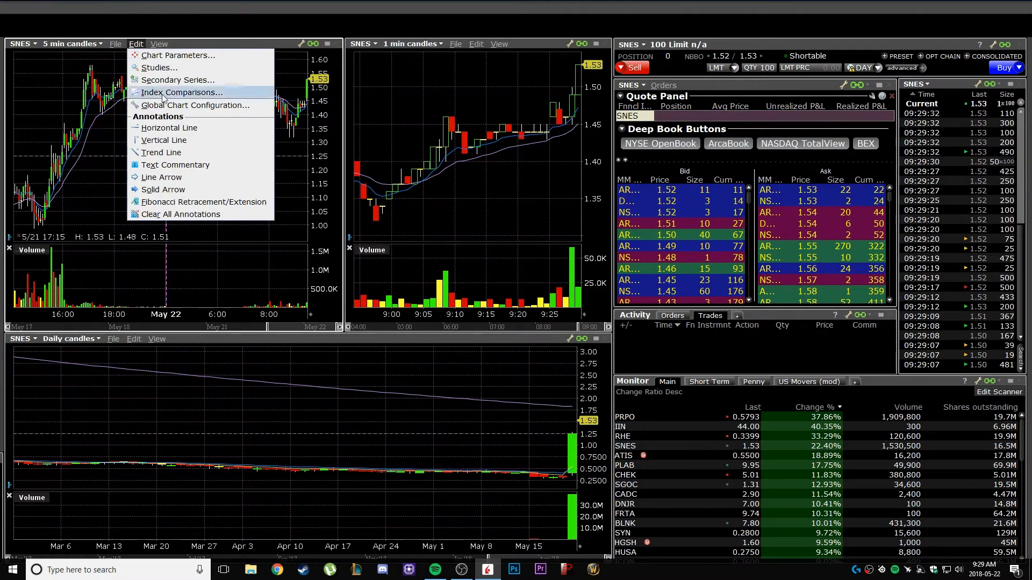
pyautogui.click(169, 127)
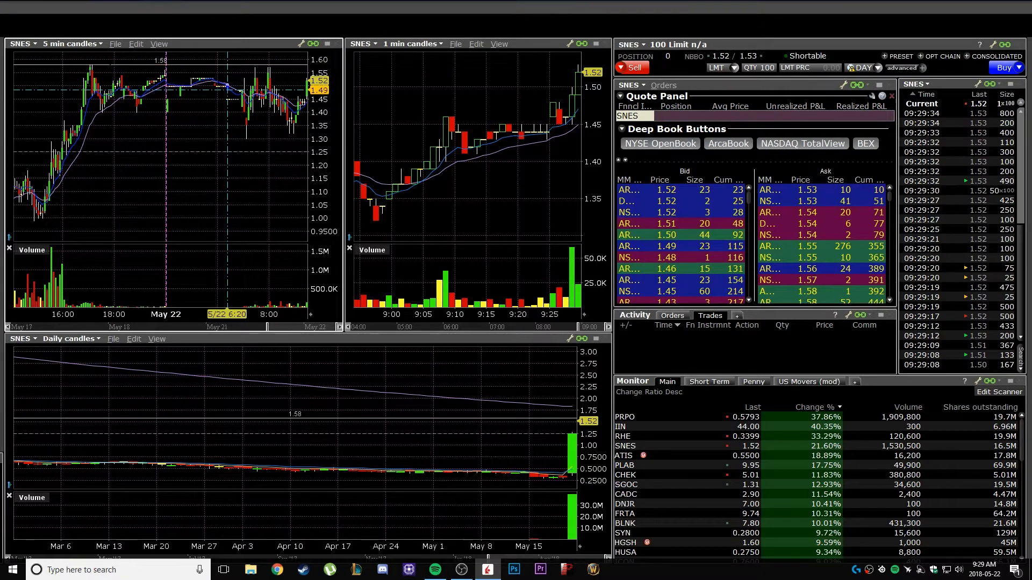
pyautogui.scroll(-2, 467, 154)
pyautogui.scroll(-2, 468, 153)
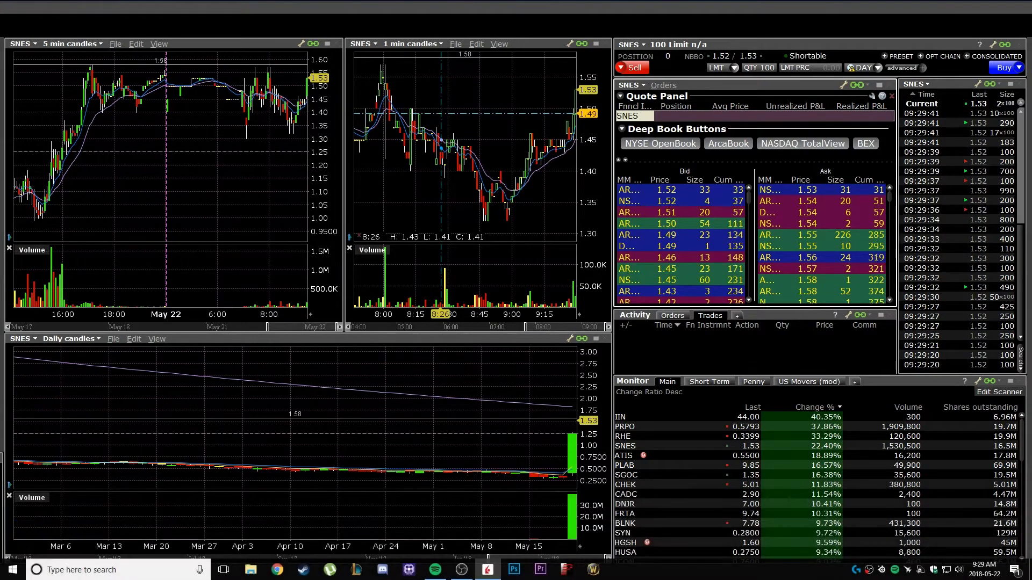
pyautogui.scroll(-1, 441, 114)
pyautogui.scroll(-1, 484, 121)
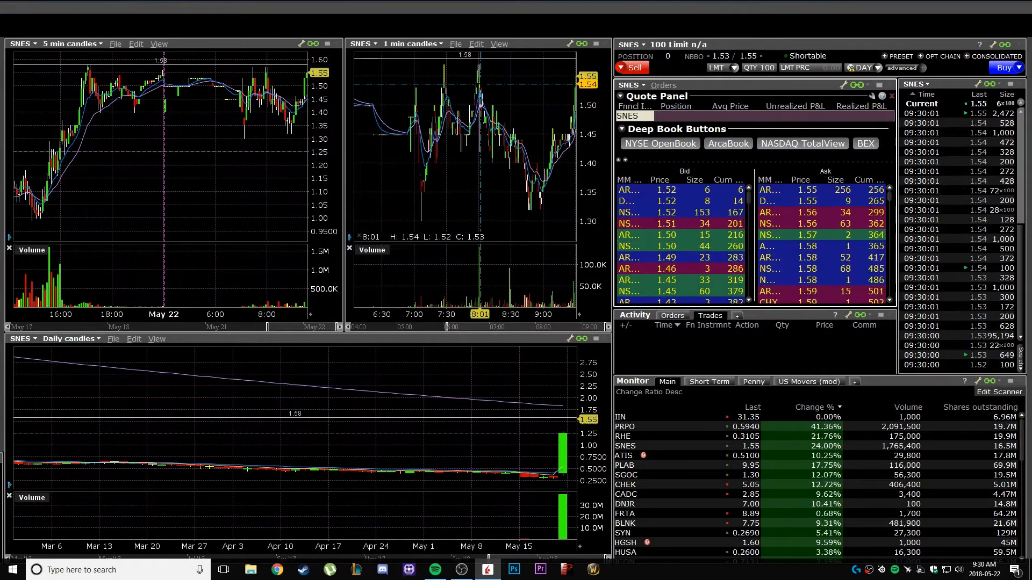
# - Buy 800 SNES, then sell 100 at 1.58 and 700 at 1.55 using hotkeys
pyautogui.hotkey('shift', 'b')
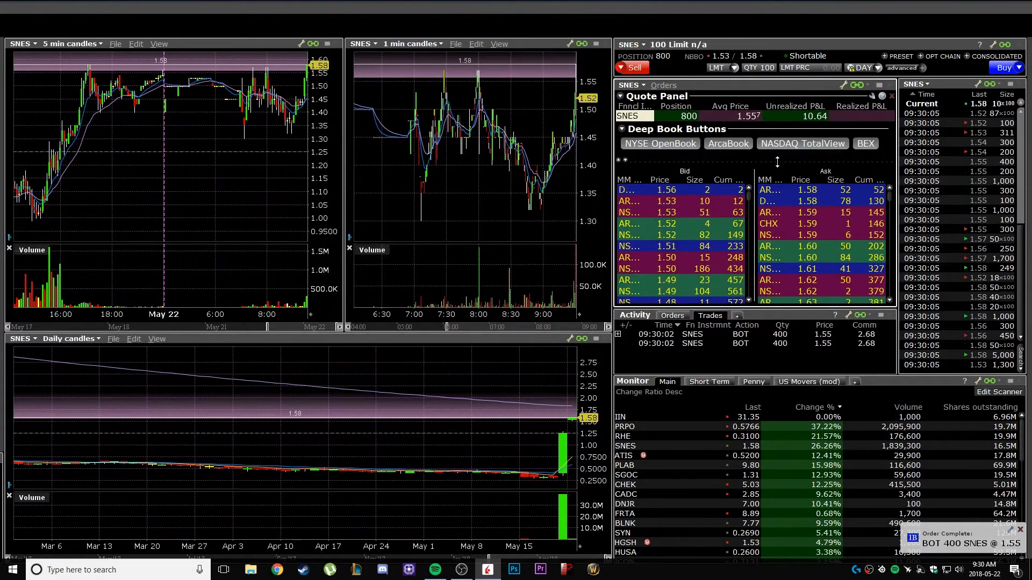
pyautogui.hotkey('shift', 's')
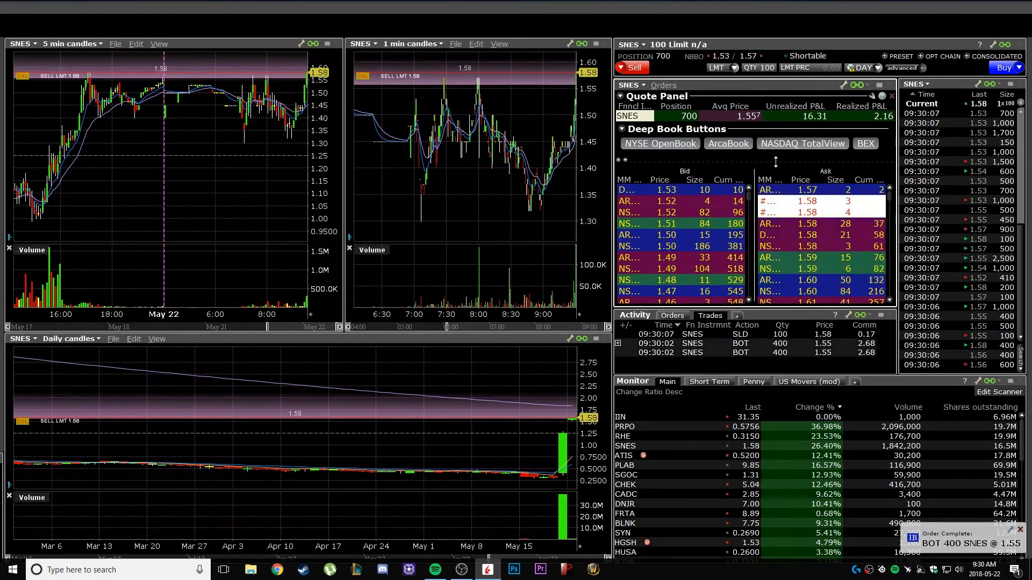
pyautogui.hotkey('shift', 's')
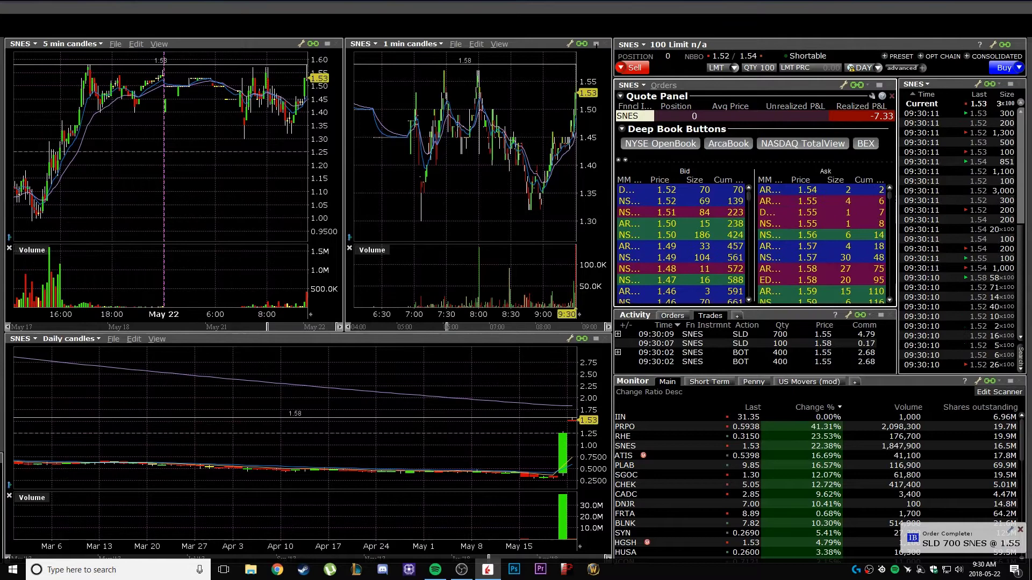
pyautogui.scroll(3, 514, 162)
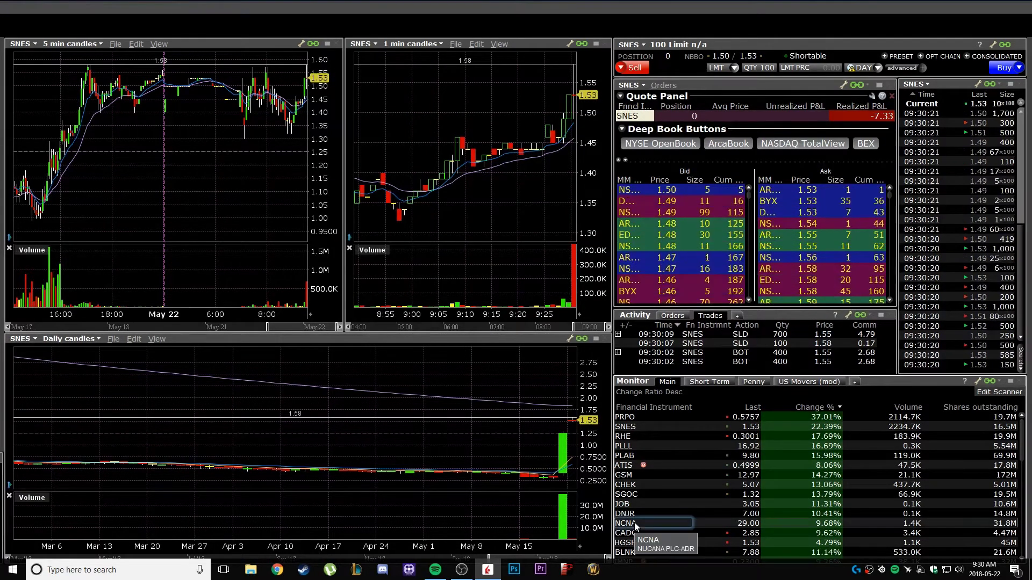
# - Load NCNA, then BLNK, from the Monitor scanner into the linked windows
pyautogui.click(635, 523)
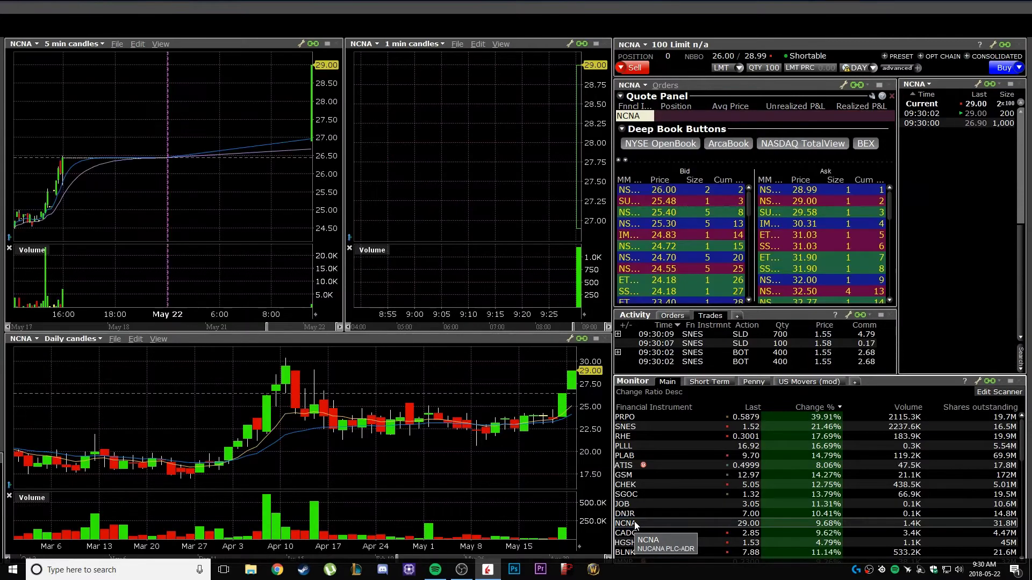
pyautogui.click(630, 553)
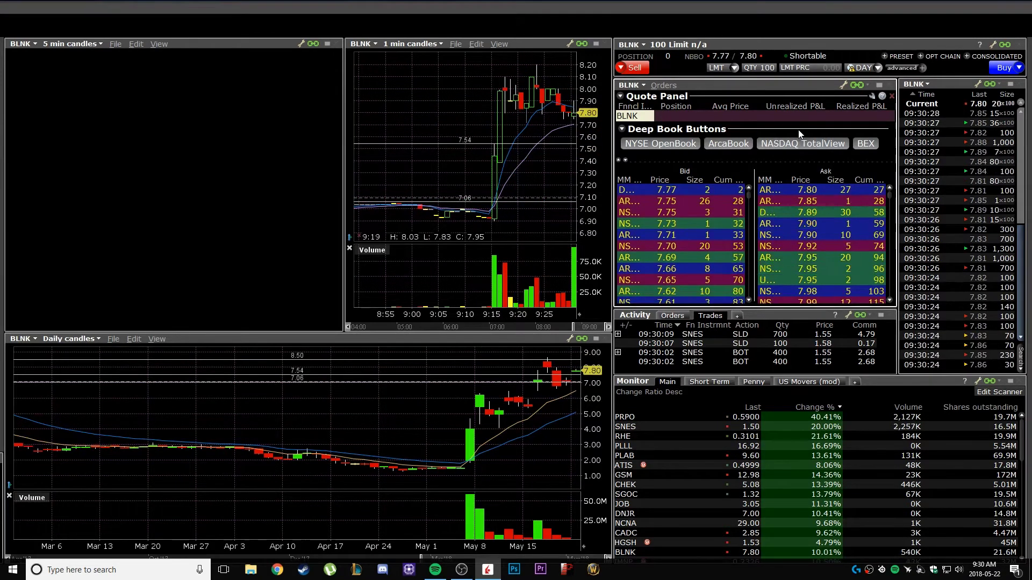
pyautogui.scroll(2, 553, 131)
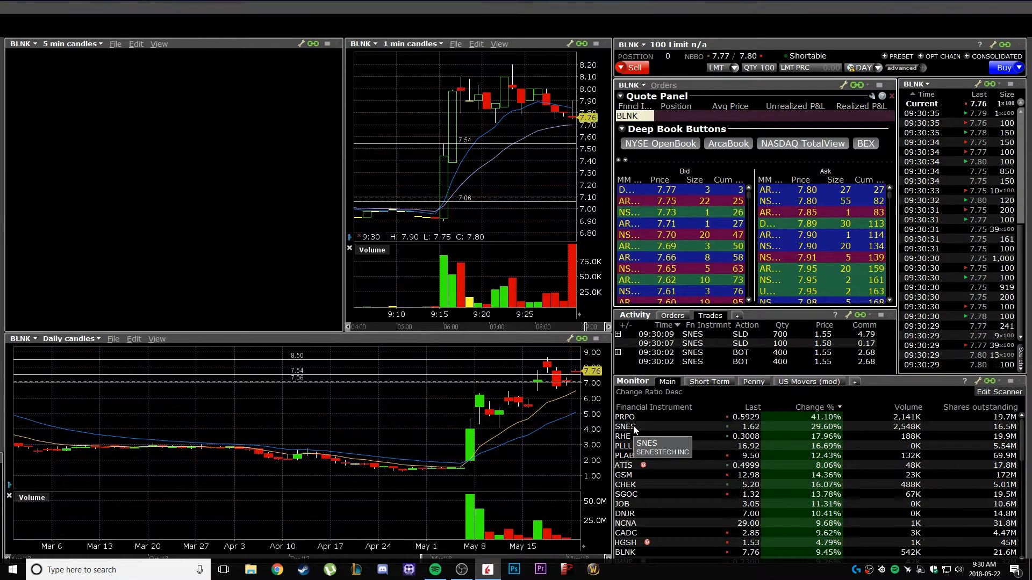
# - Load CHEK, buy 400 shares at 5.20 and sell them at 4.95 via hotkeys
pyautogui.doubleClick(653, 486)
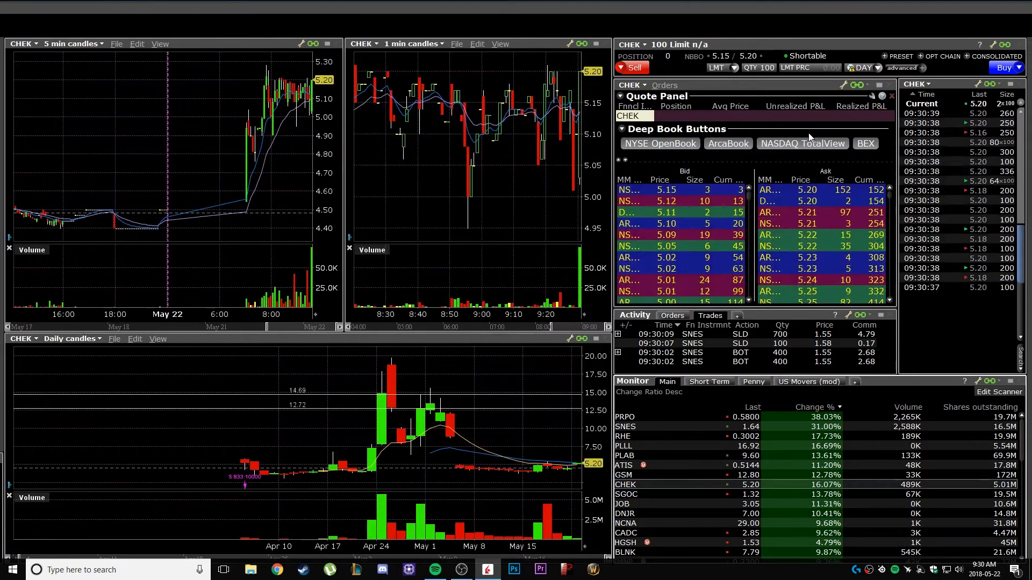
pyautogui.hotkey('shift', '1')
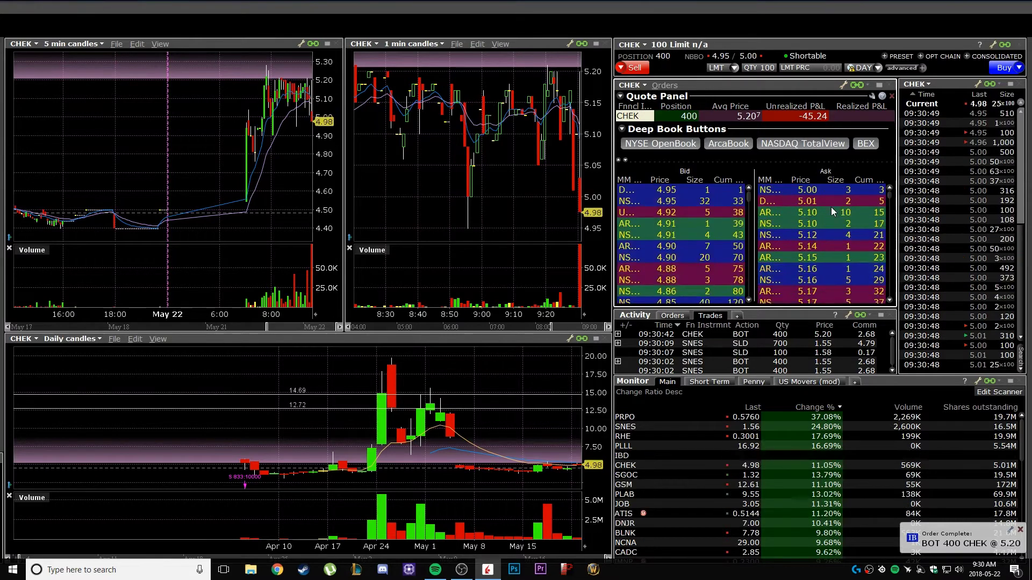
pyautogui.hotkey('shift', 's')
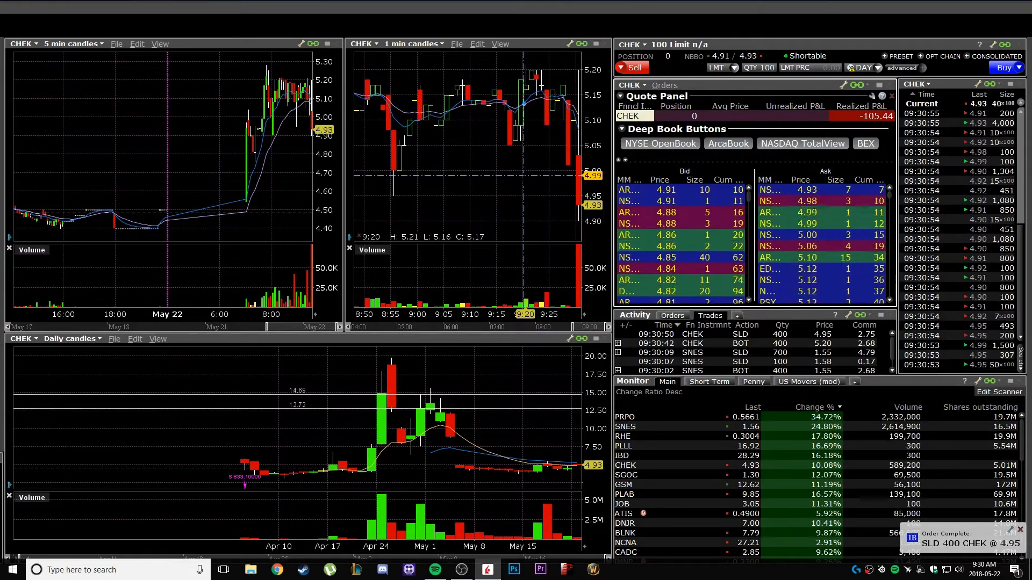
pyautogui.scroll(-4, 524, 173)
pyautogui.scroll(3, 525, 161)
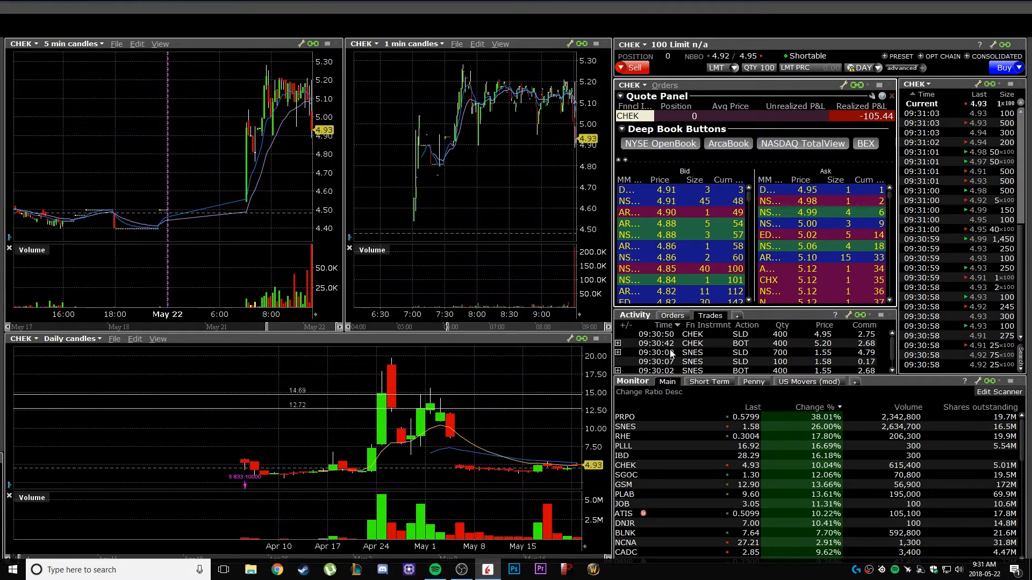
# - Flip through CHEK, JOB and PLAB in the scanner, returning to SNES
pyautogui.click(654, 466)
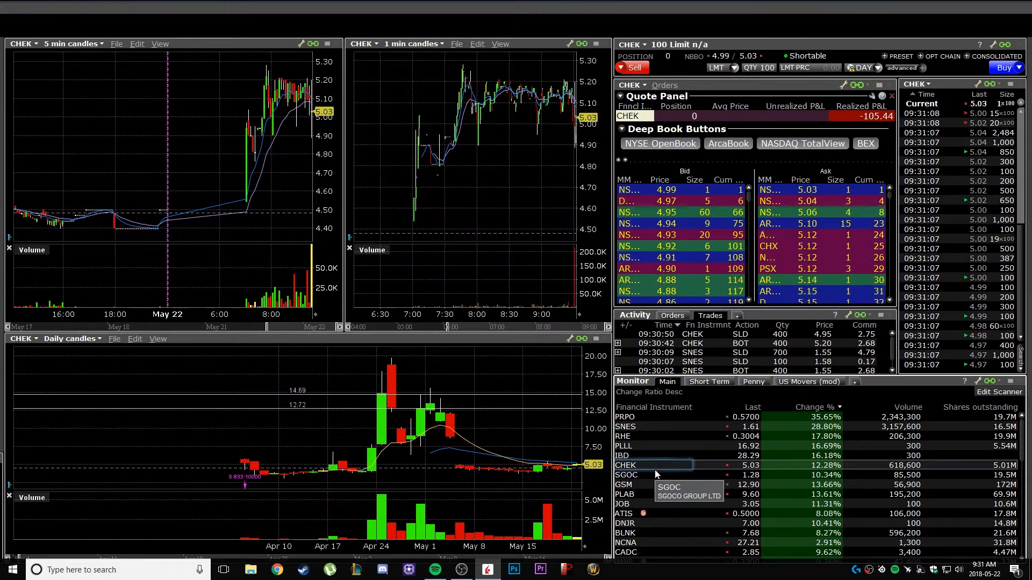
pyautogui.click(647, 428)
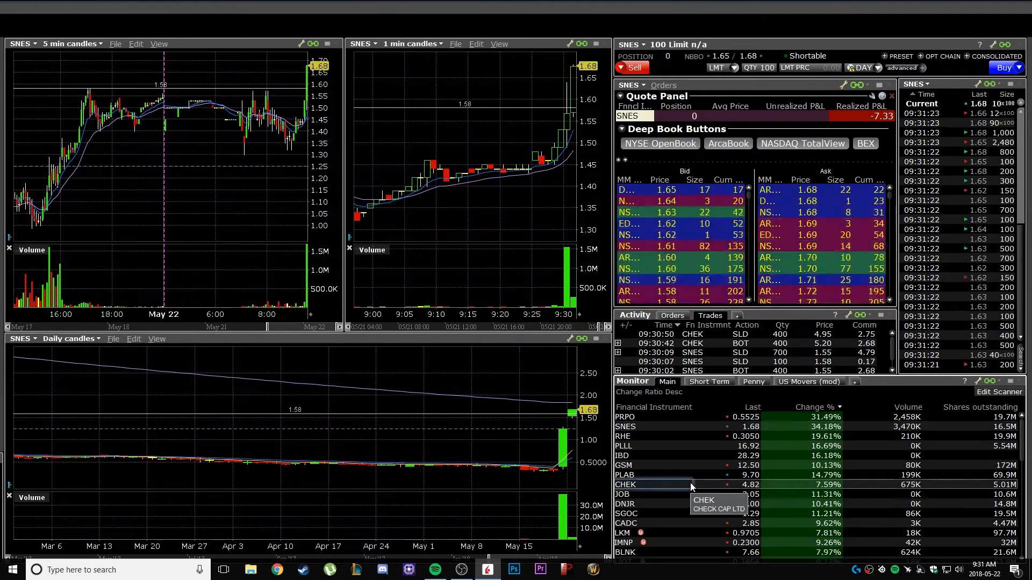
pyautogui.click(690, 482)
pyautogui.click(692, 493)
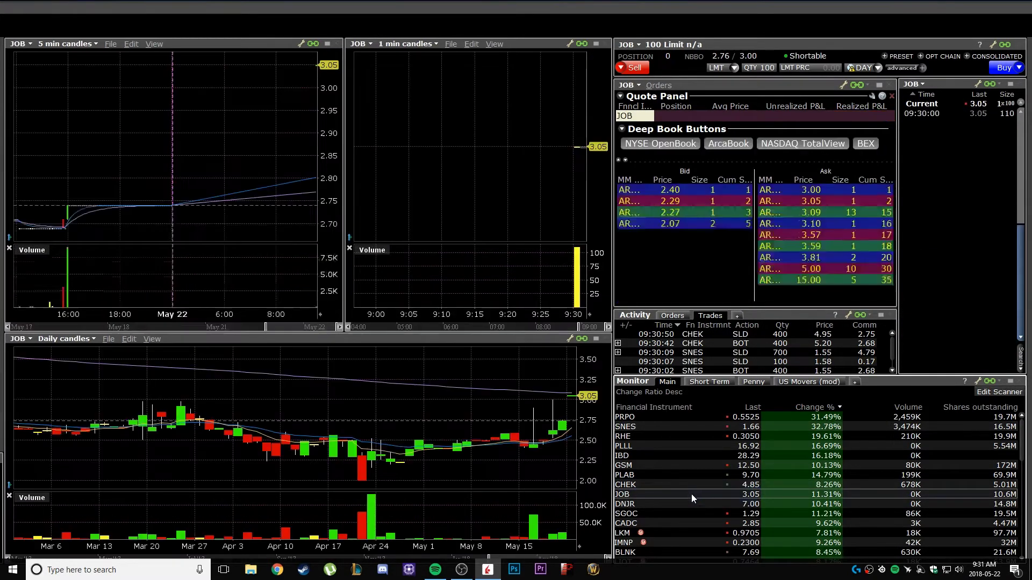
pyautogui.click(691, 476)
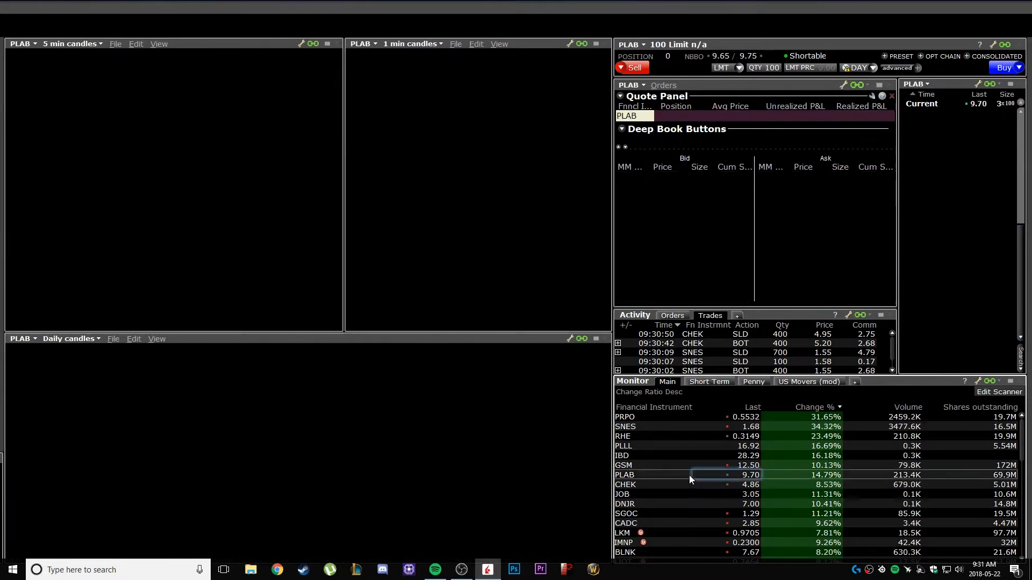
pyautogui.click(669, 425)
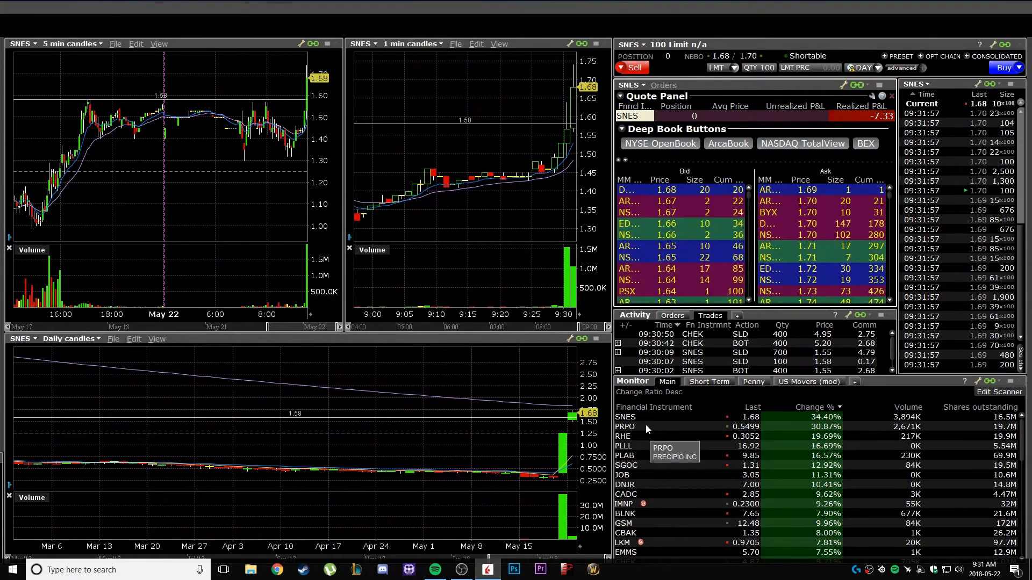
# - Check JOB and DNJR, then reload SNES into the linked windows
pyautogui.click(652, 477)
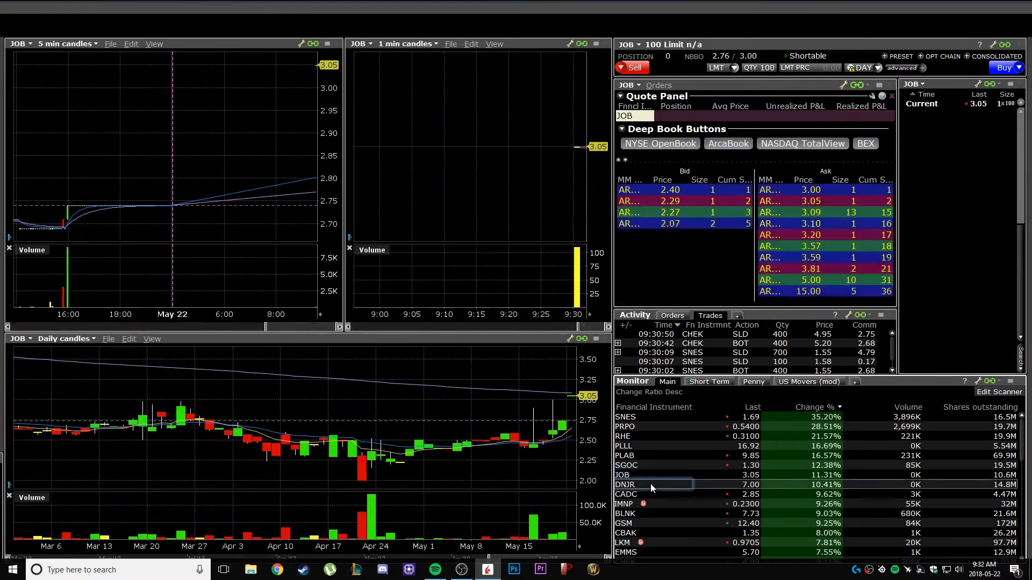
pyautogui.click(651, 485)
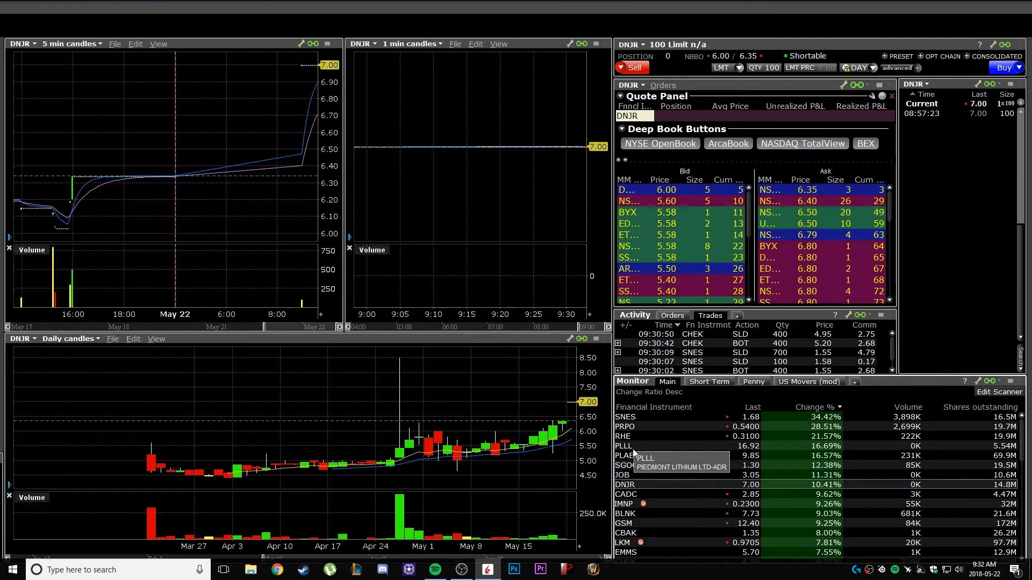
pyautogui.click(627, 417)
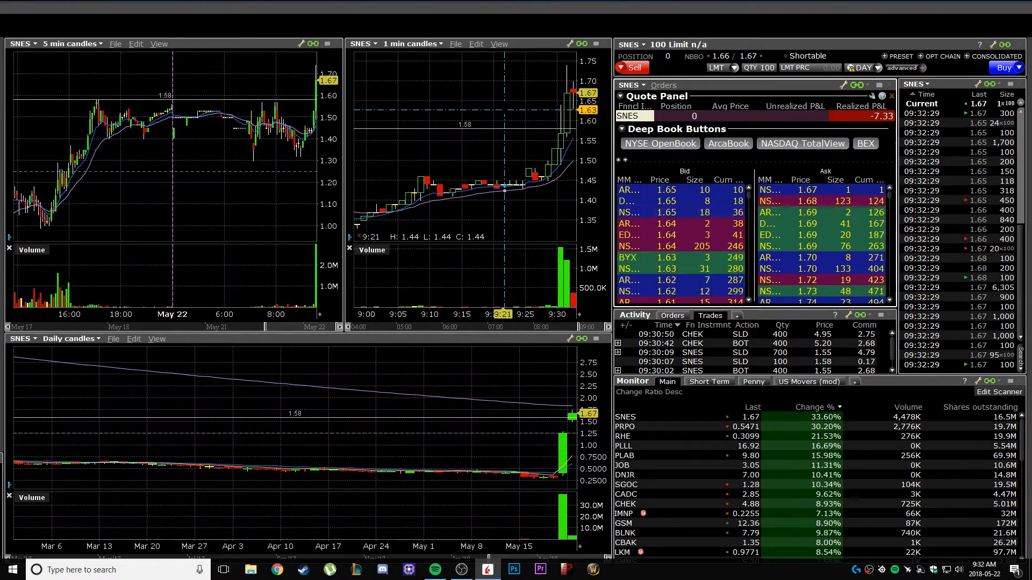
# - Buy three 400-share SNES lots via hotkeys and dismiss the Rejected Order notice
pyautogui.hotkey('shift', 'b')
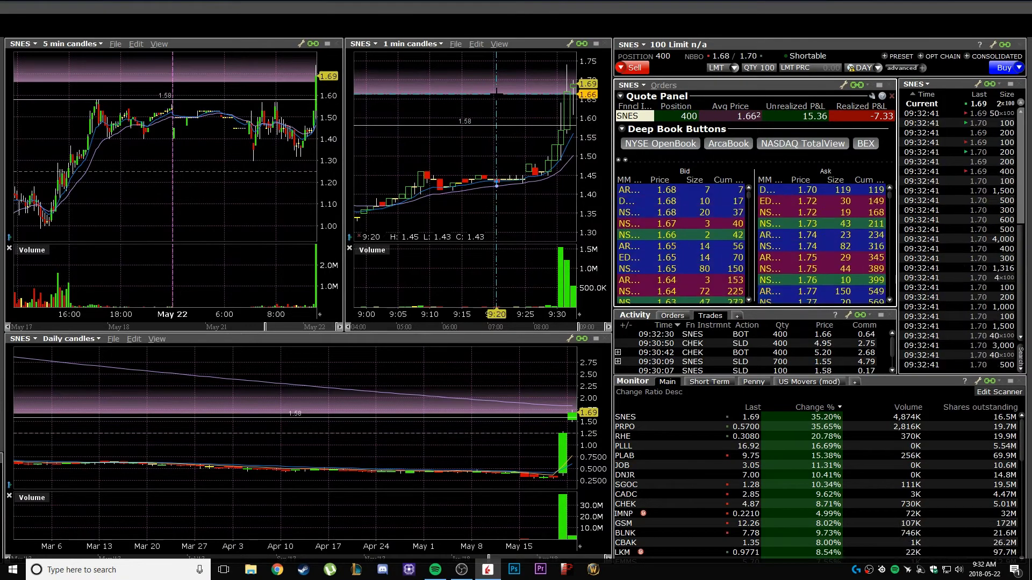
pyautogui.hotkey('shift', 'b')
pyautogui.hotkey('shift', 'b')
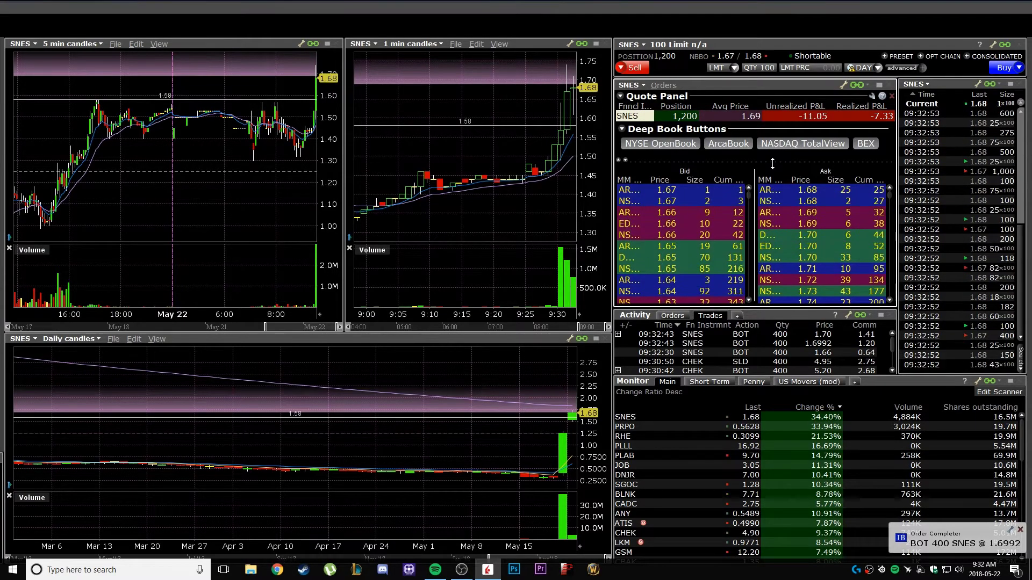
pyautogui.press('F1')
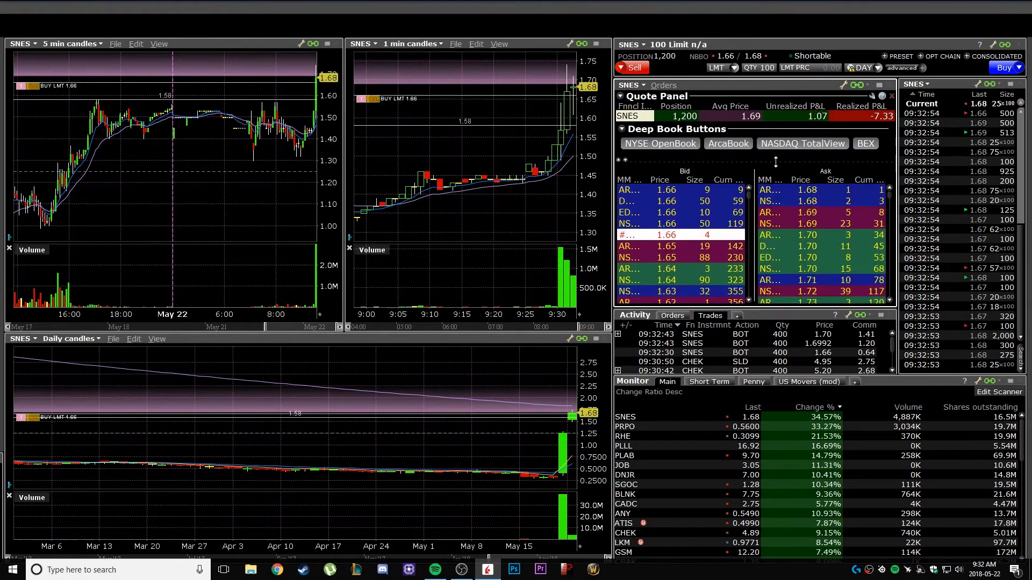
pyautogui.press('Escape')
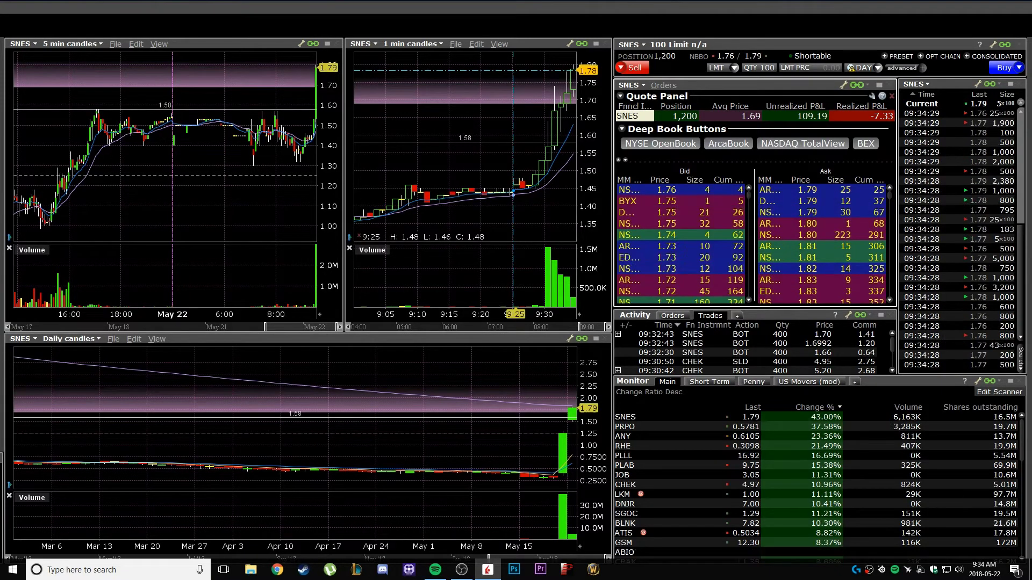
# - Place SELL LMT 1.79 orders for the 1,200 SNES shares with the F2 hotkey
pyautogui.press('F2')
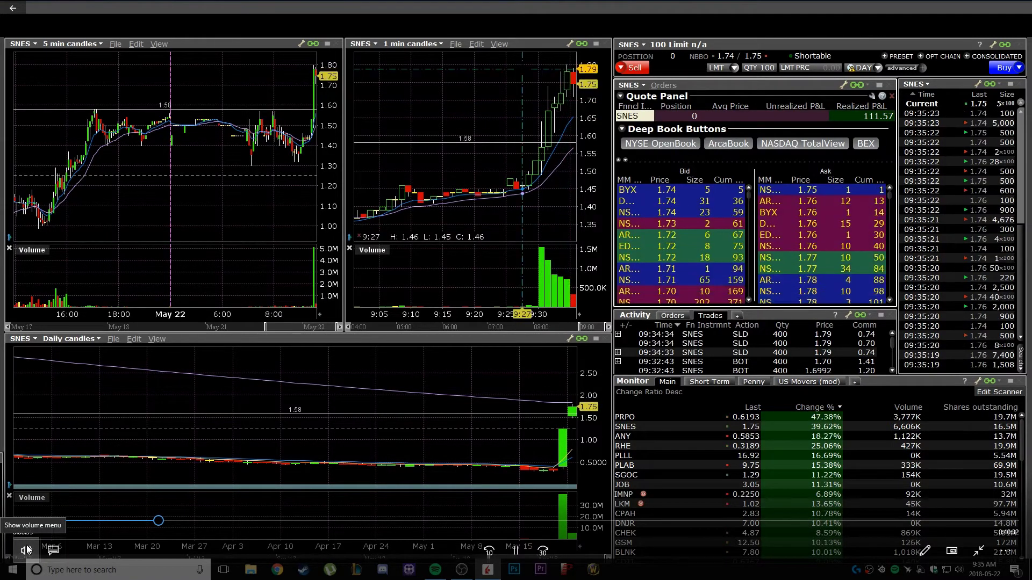
pyautogui.moveTo(25, 550)
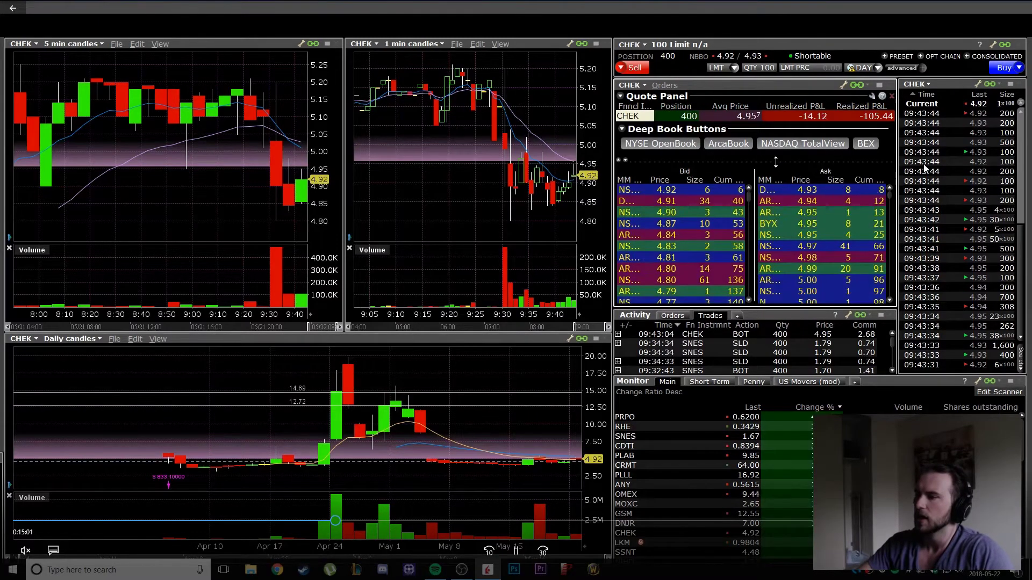
# - Flatten the 400-share CHEK position at 4.871, then load SNES from the movers list
pyautogui.press('F2')
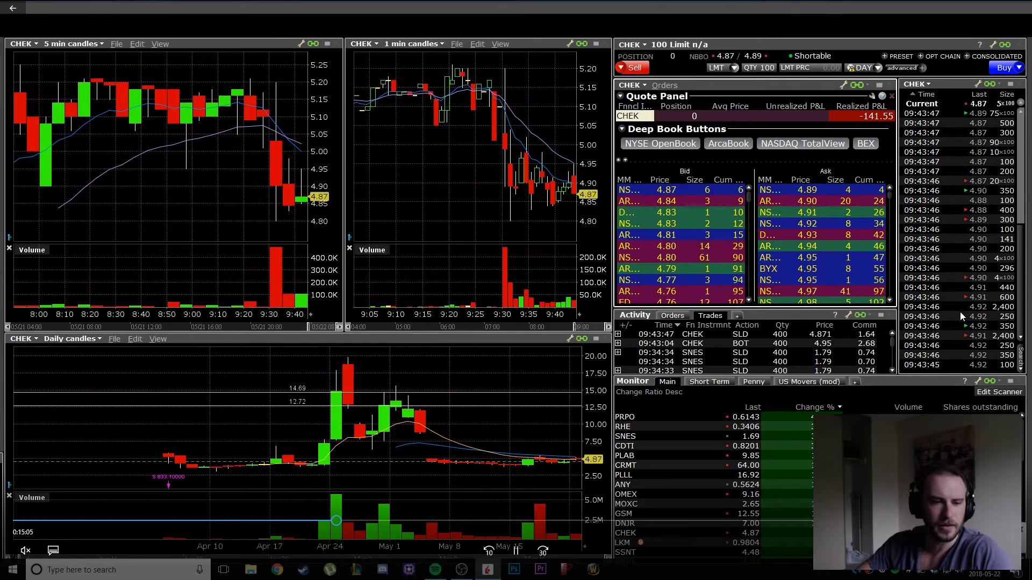
pyautogui.click(625, 416)
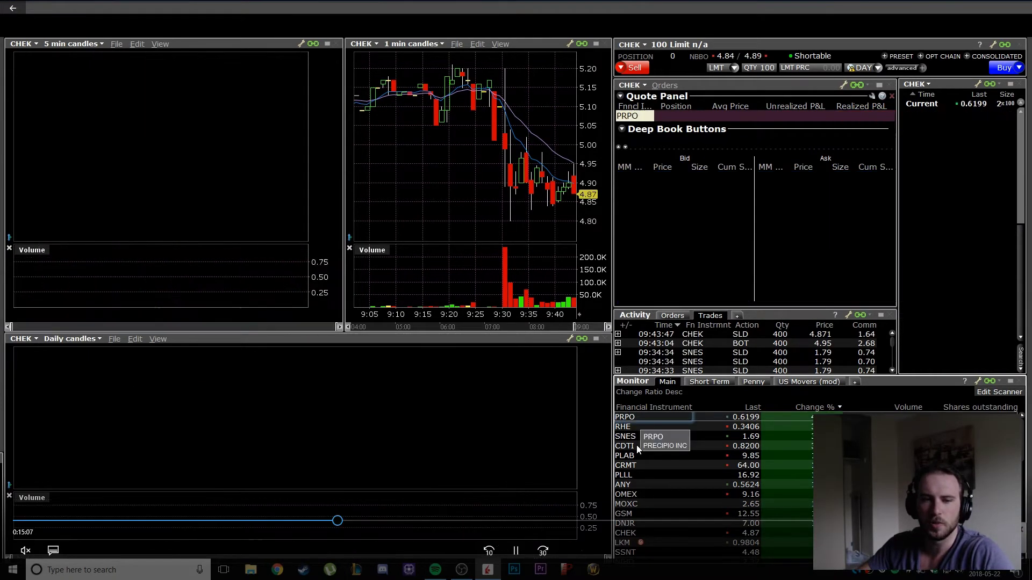
pyautogui.press('Down')
pyautogui.press('Down')
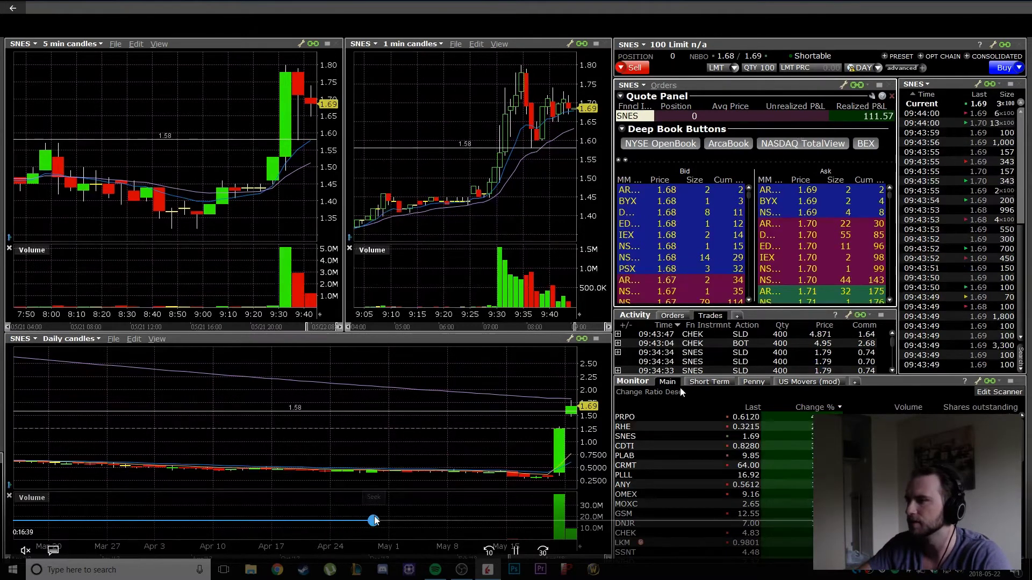
# - Advance the session replay past the later SNES trades until the CDTI setup appears
pyautogui.moveTo(373, 520)
pyautogui.mouseDown()
pyautogui.moveTo(420, 524)
pyautogui.moveTo(406, 524)
pyautogui.mouseUp()
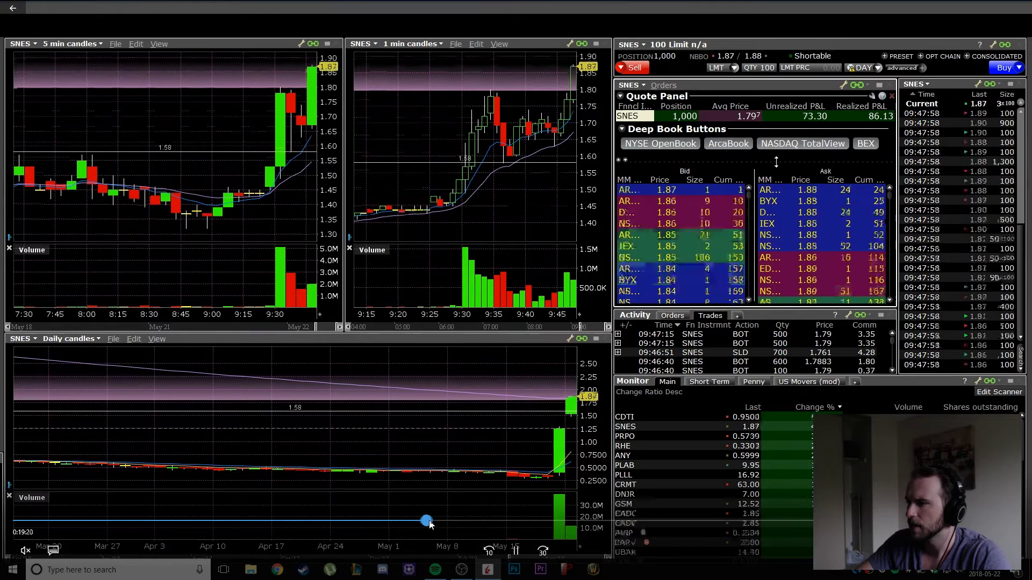
pyautogui.click(427, 523)
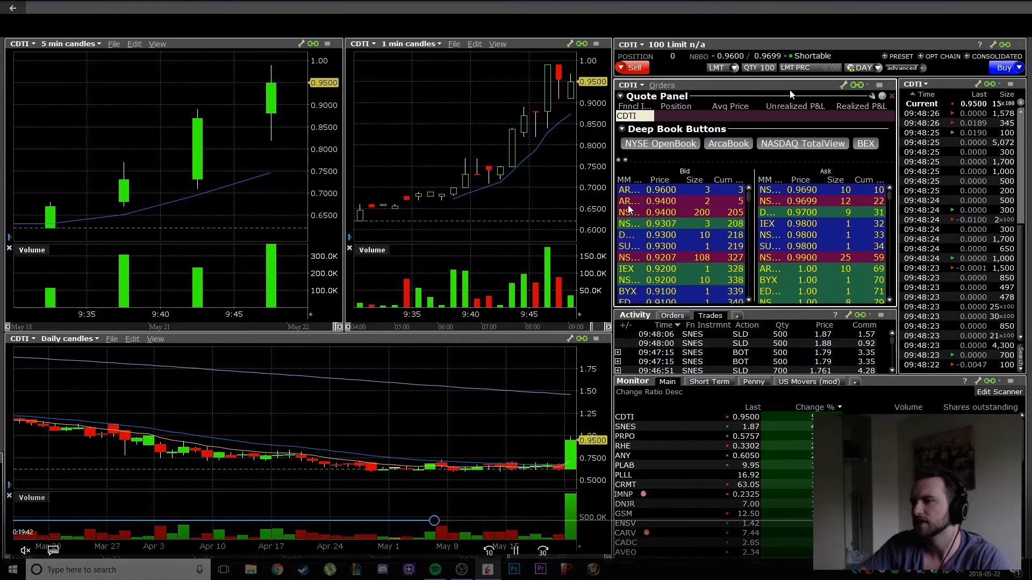
# - Buy CDTI, nudge the replay, then sell at 1.12 to close flat with 109.12 realized
pyautogui.hotkey('shift', 'b')
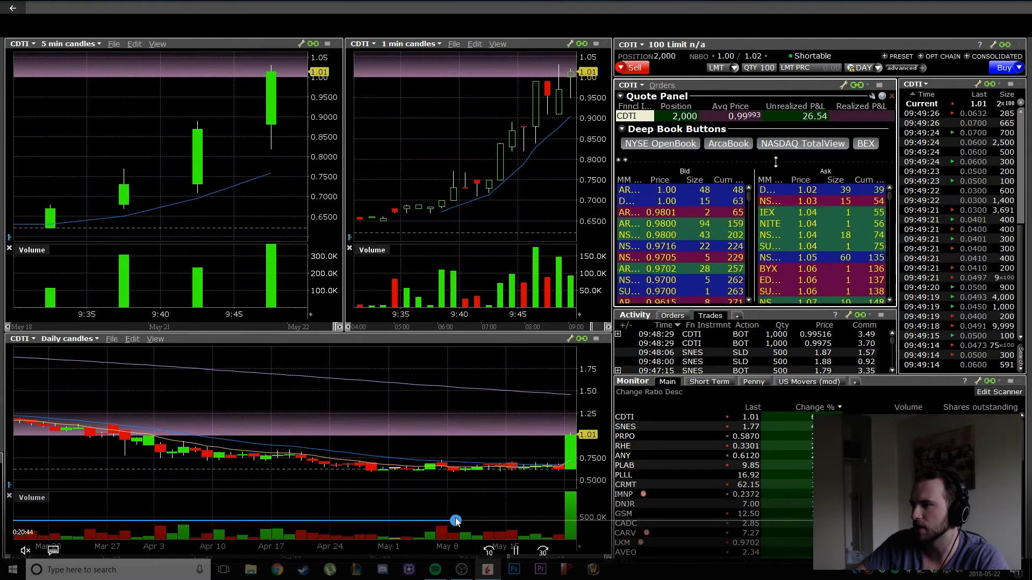
pyautogui.moveTo(463, 519); pyautogui.dragTo(478, 520)
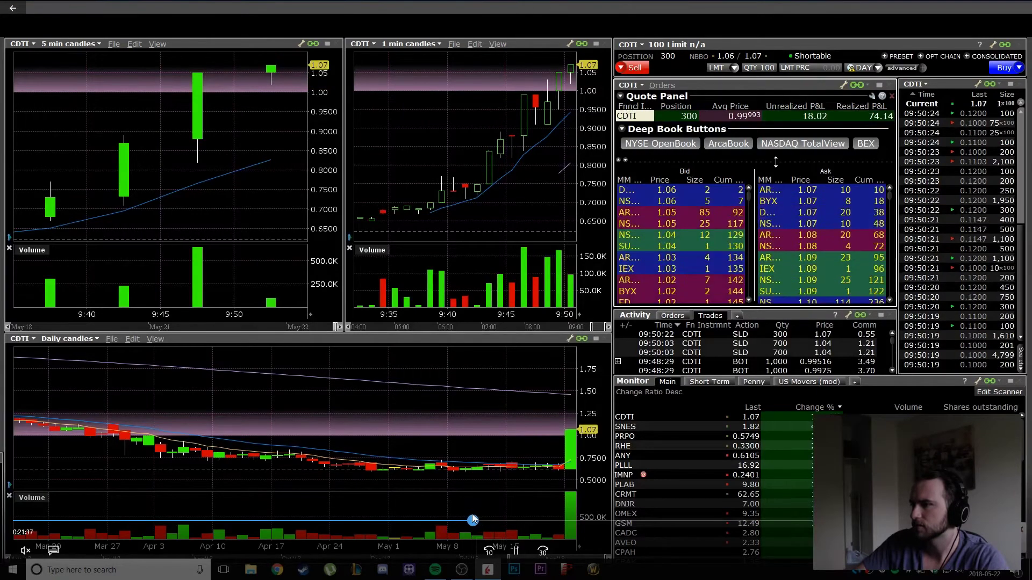
pyautogui.moveTo(476, 520); pyautogui.dragTo(468, 519)
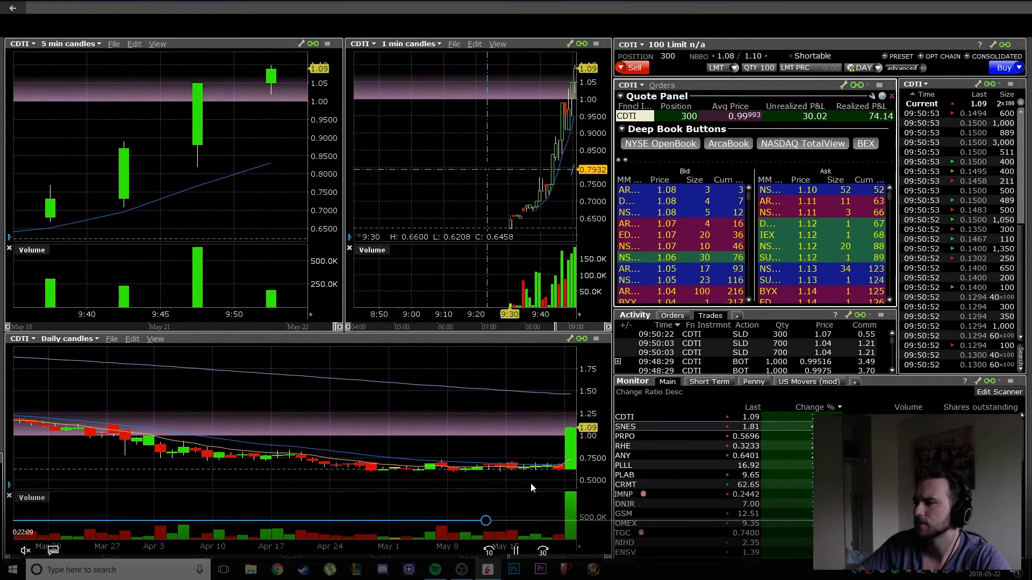
pyautogui.click(818, 193)
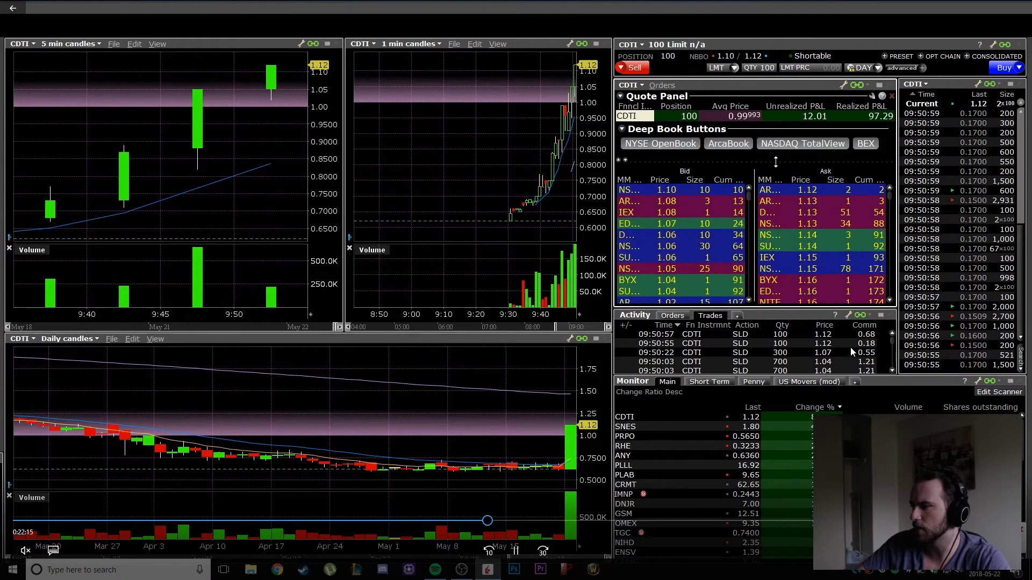
pyautogui.press('F2')
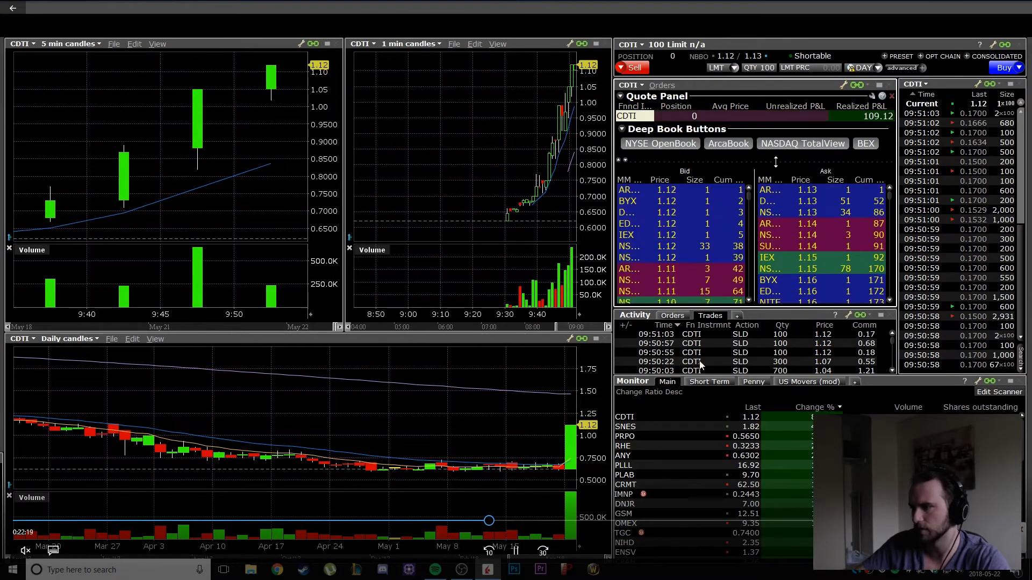
pyautogui.scroll(4, 484, 145)
pyautogui.scroll(4, 484, 145)
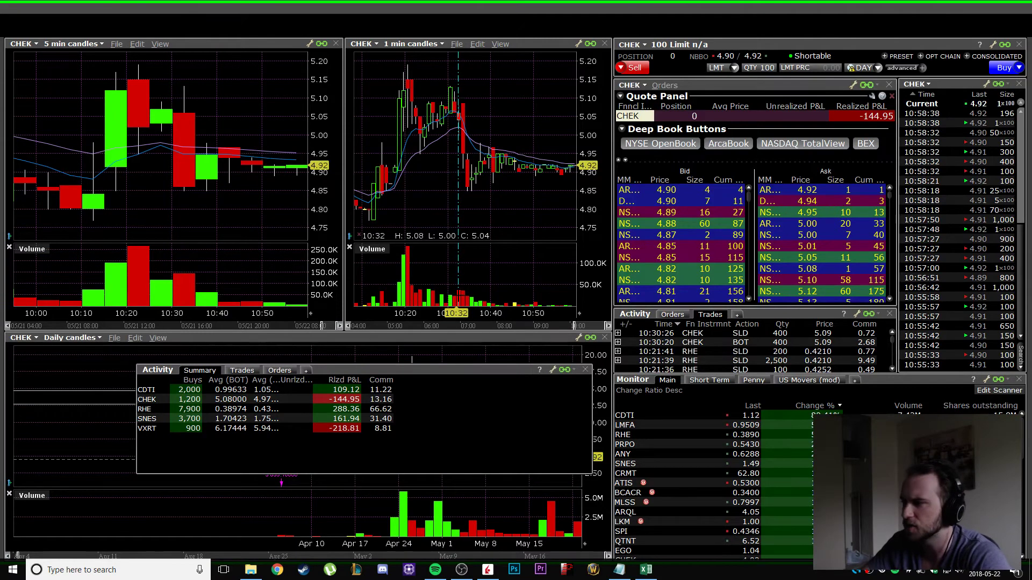
pyautogui.scroll(-5, 780, 353)
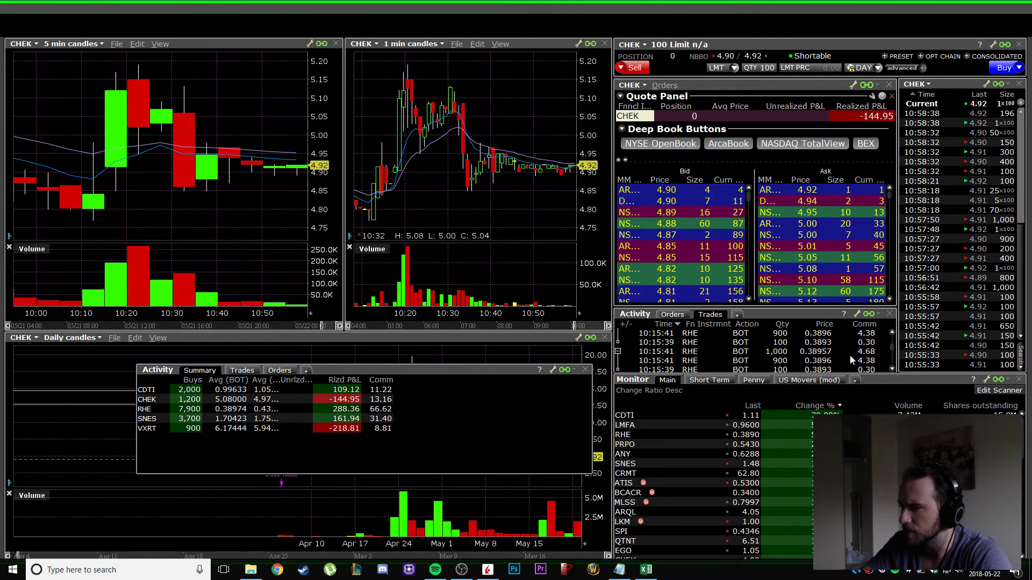
pyautogui.scroll(5, 810, 349)
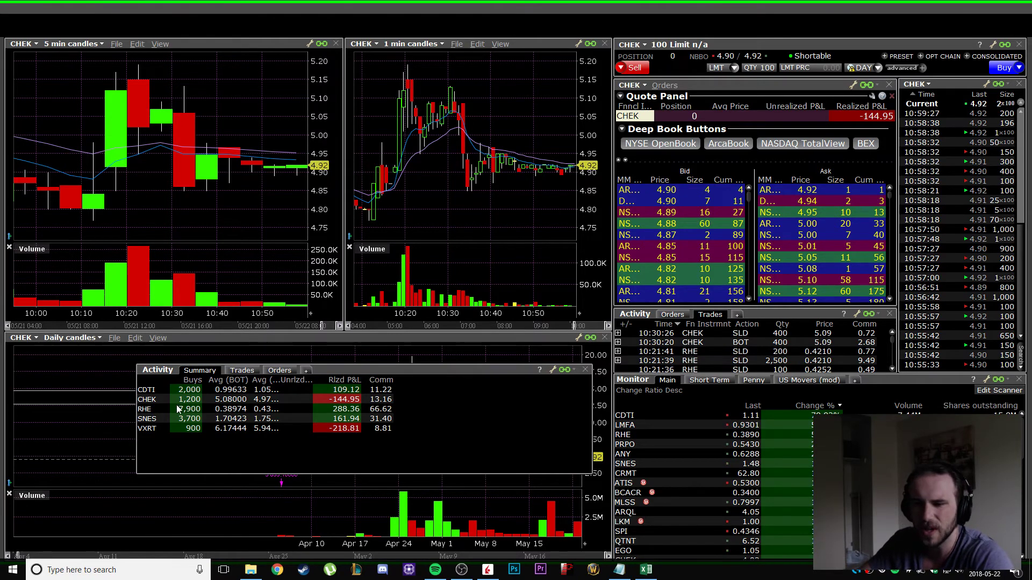
# - Load RHE from the Activity Summary into all linked charts and the order book
pyautogui.doubleClick(176, 409)
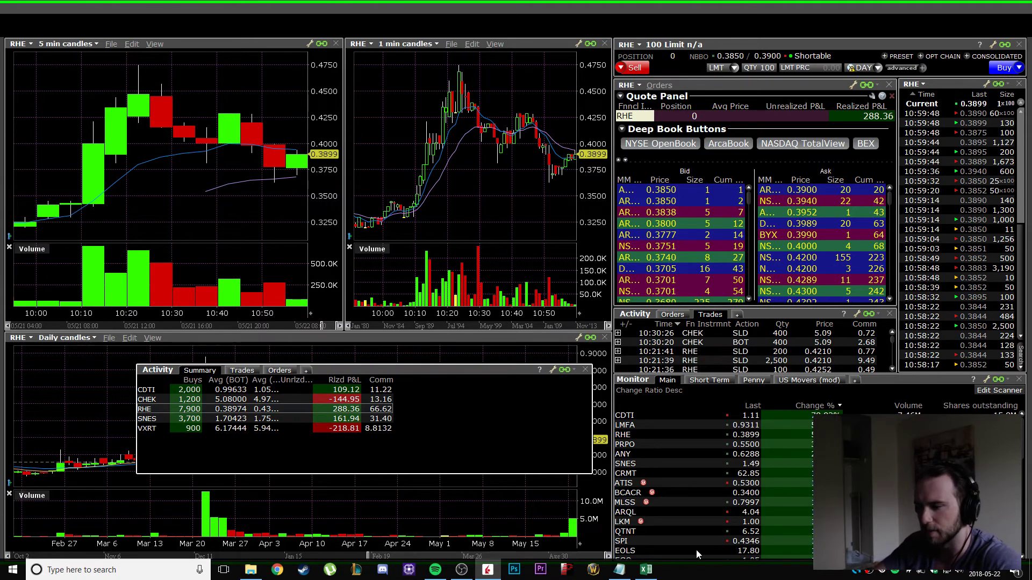
# - Bring the TradingProfits journal spreadsheet to the front from the taskbar
pyautogui.click(646, 570)
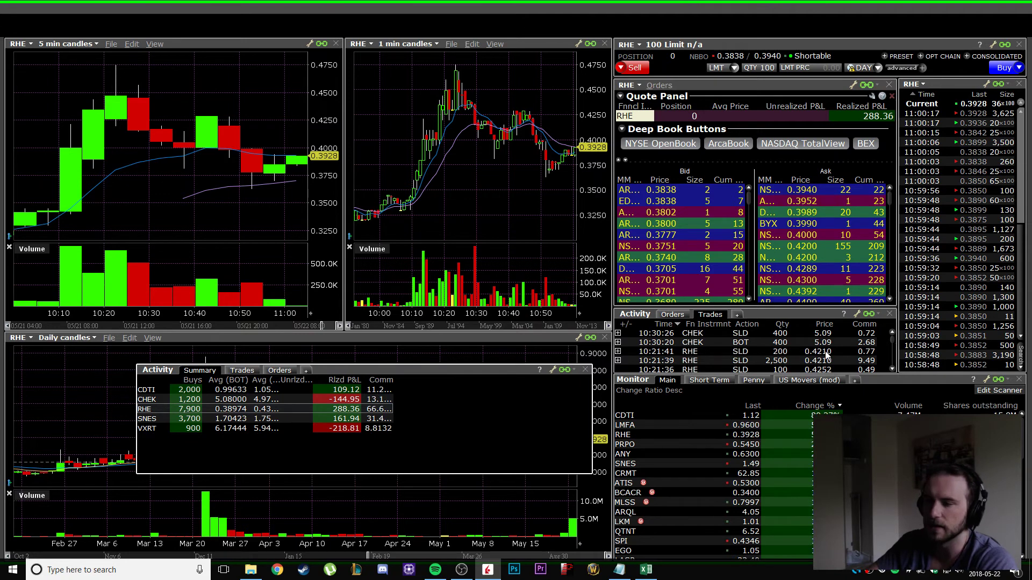
pyautogui.scroll(-2, 828, 357)
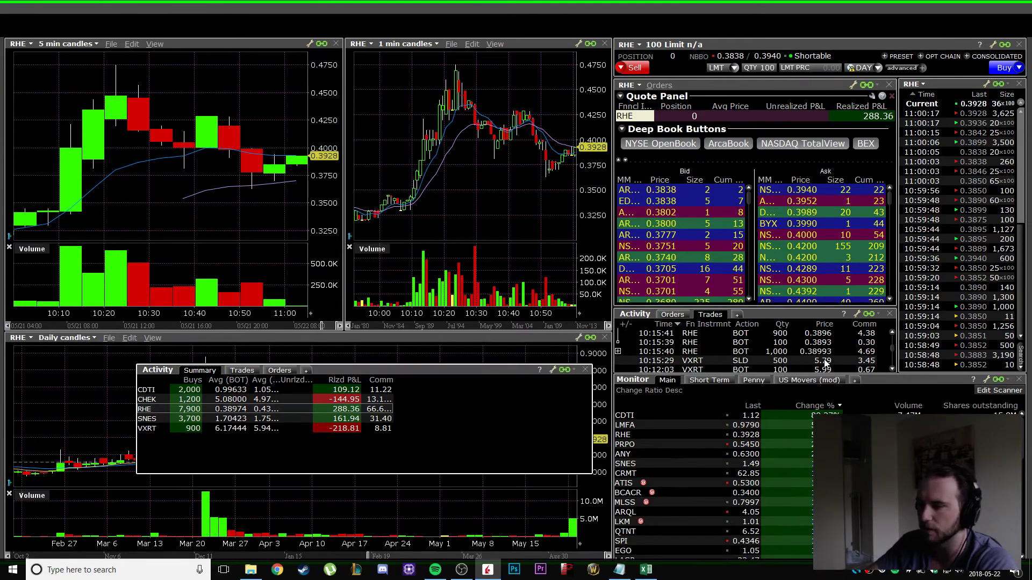
pyautogui.scroll(2, 826, 365)
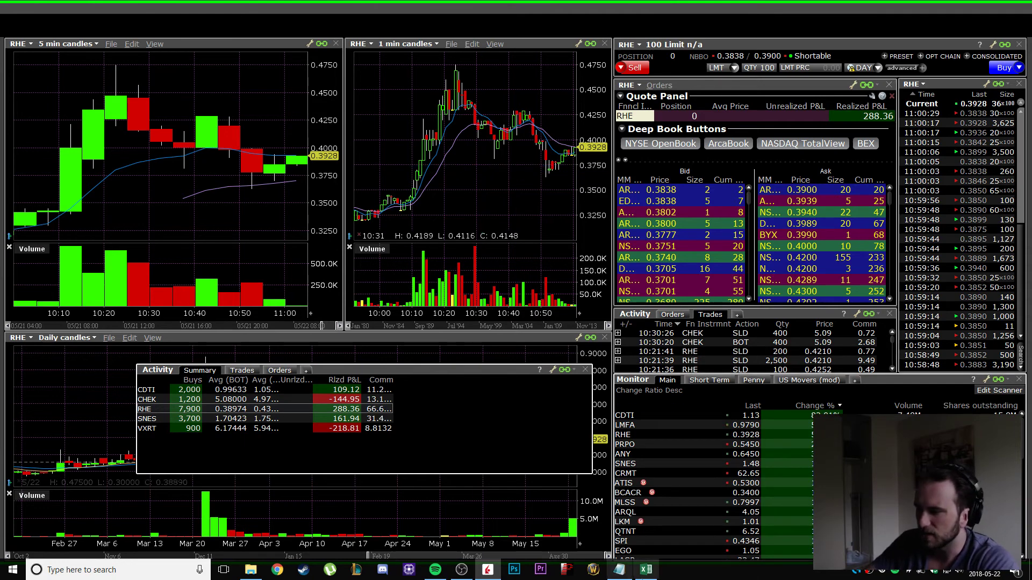
pyautogui.click(646, 570)
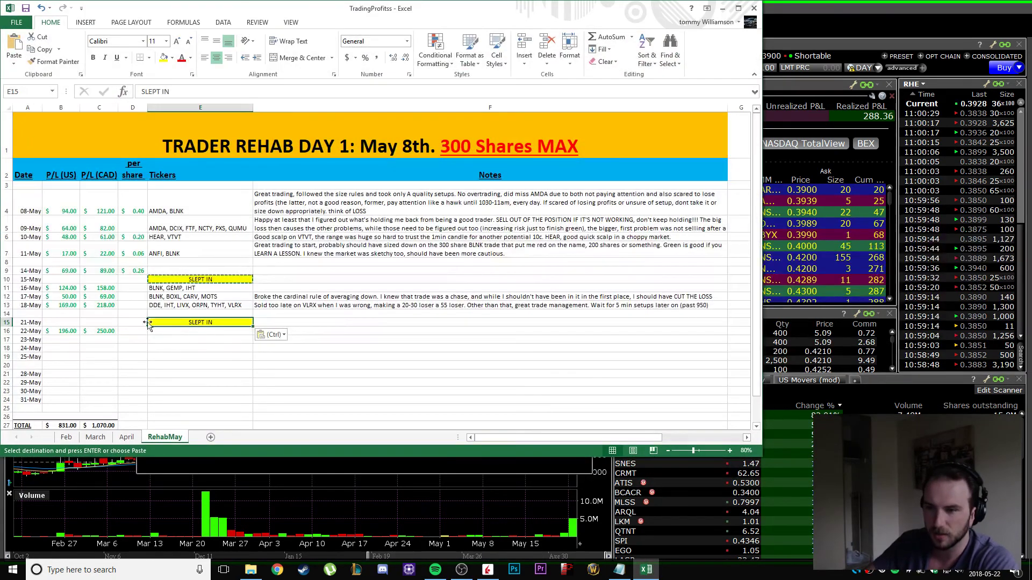
# - Check the SLEPT IN row and 22-May P&L ($196 / 250 CAD), then return to Trader Workstation
pyautogui.moveTo(102, 331); pyautogui.dragTo(33, 323)
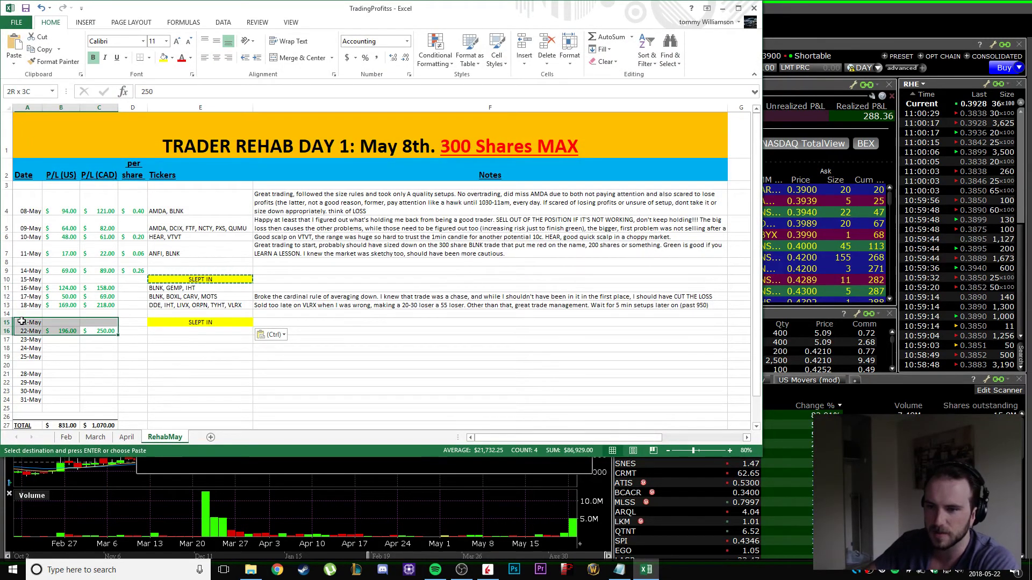
pyautogui.keyDown('shift'); pyautogui.click(66, 331); pyautogui.keyUp('shift')
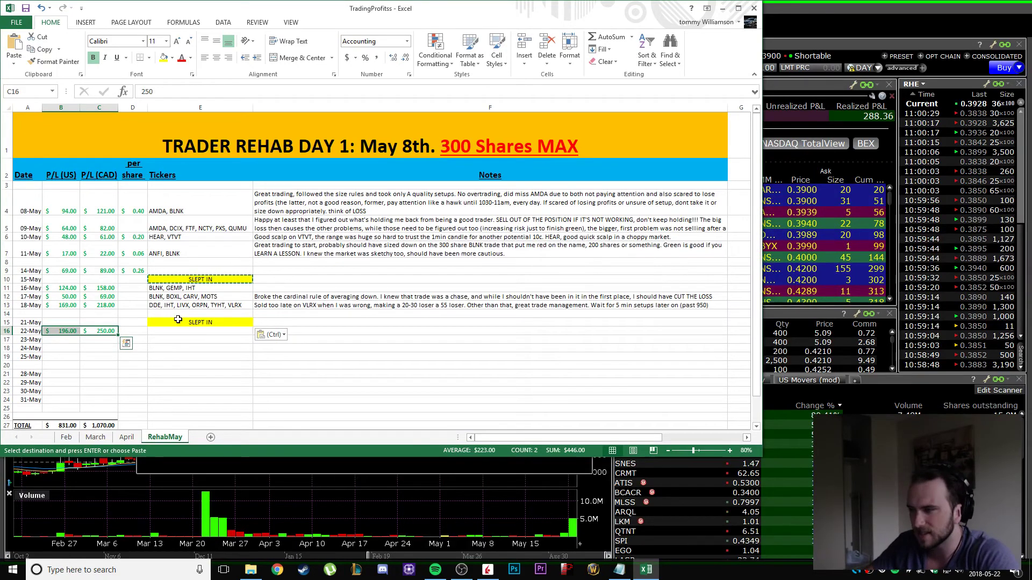
pyautogui.click(930, 381)
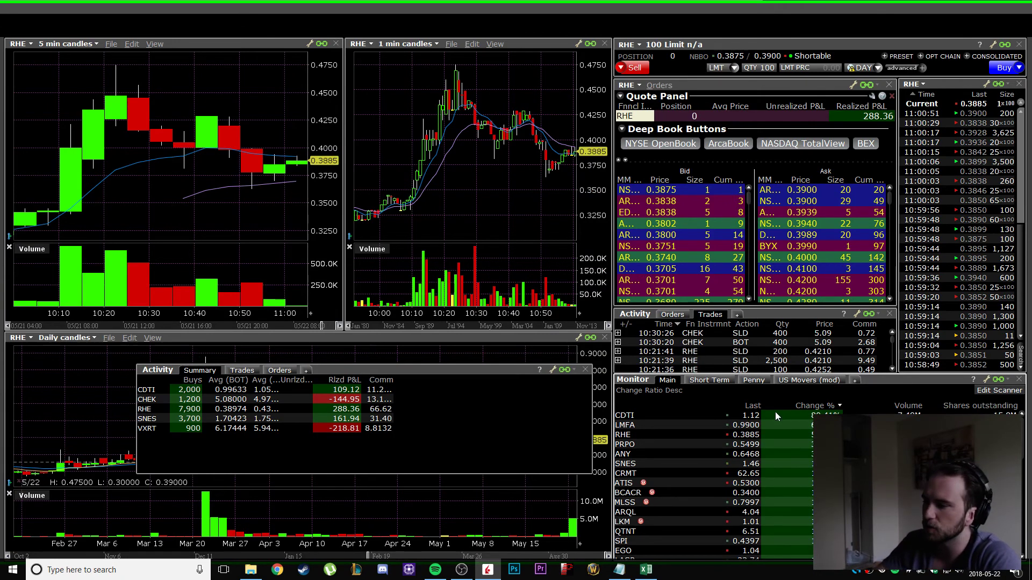
# - Show LMFA from the watchlist, close the Activity Summary, then switch the linked windows onward to SNES
pyautogui.click(755, 428)
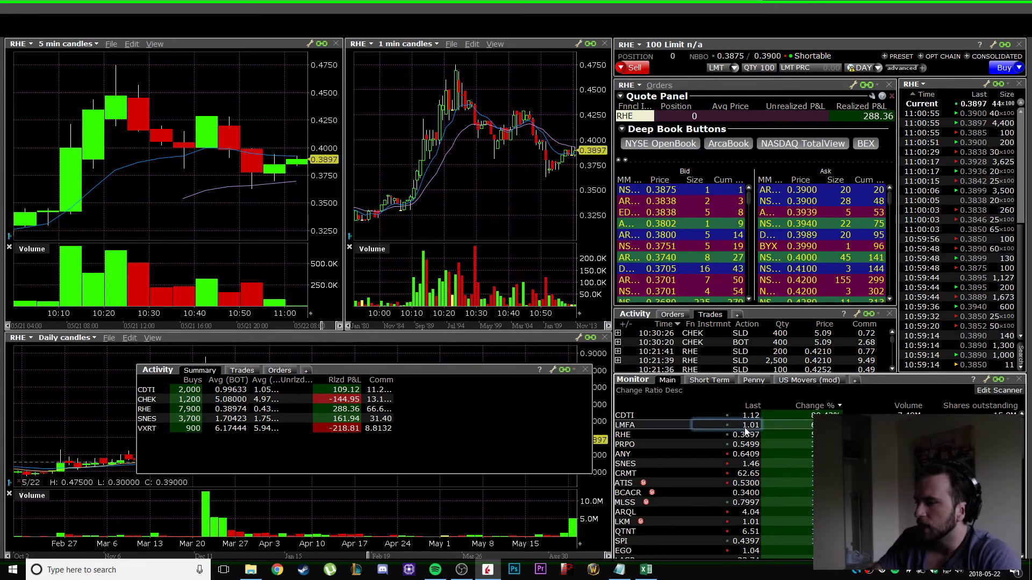
pyautogui.click(746, 427)
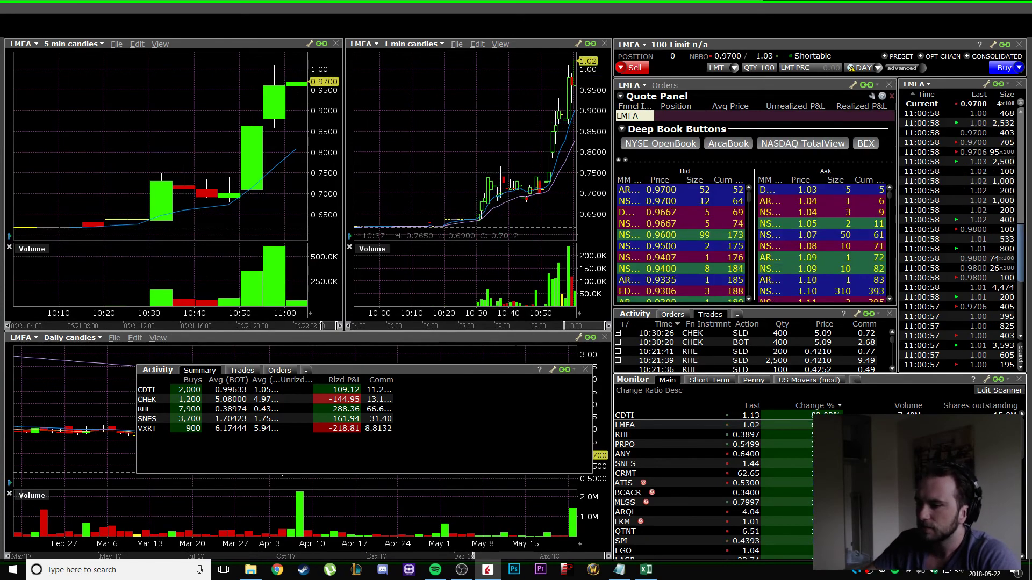
pyautogui.click(500, 370)
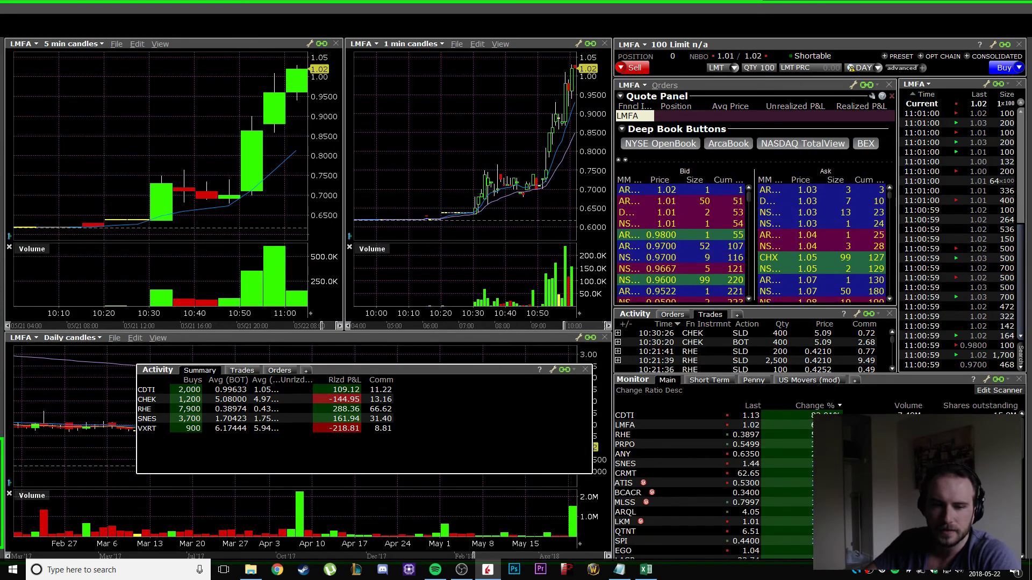
pyautogui.click(592, 370)
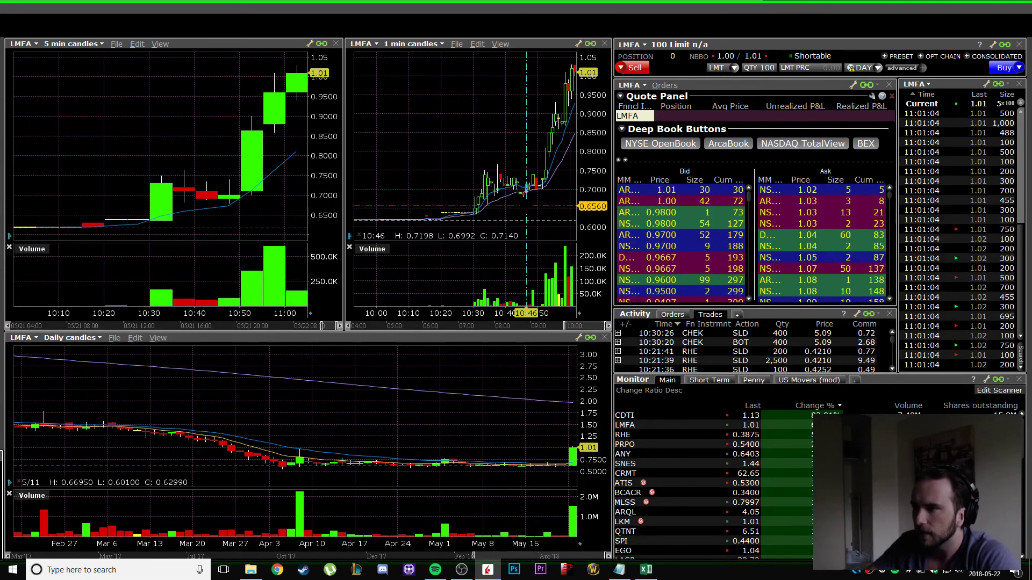
pyautogui.scroll(-2, 548, 121)
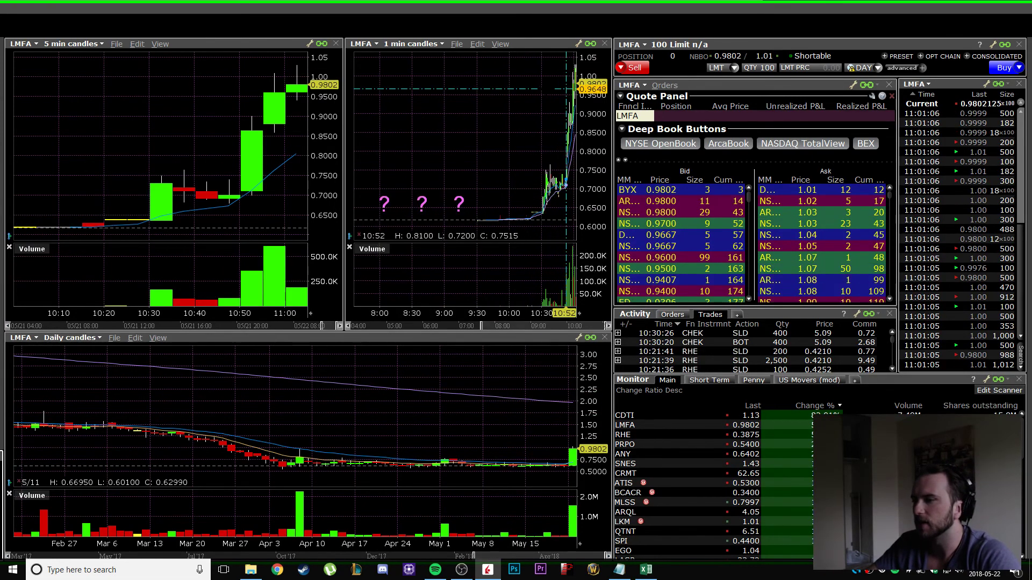
pyautogui.scroll(2, 522, 125)
pyautogui.scroll(1, 521, 125)
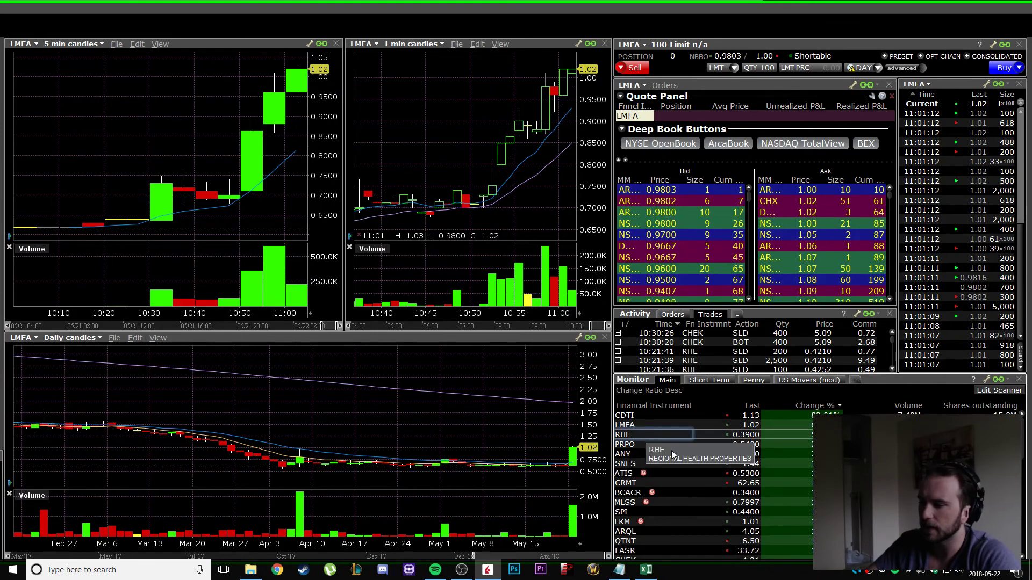
pyautogui.click(646, 435)
pyautogui.click(645, 464)
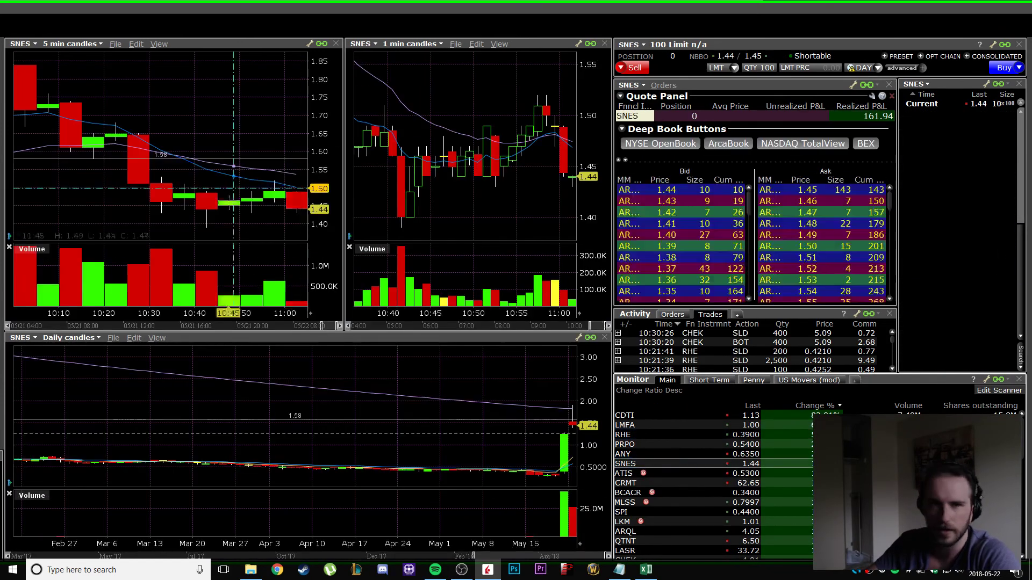